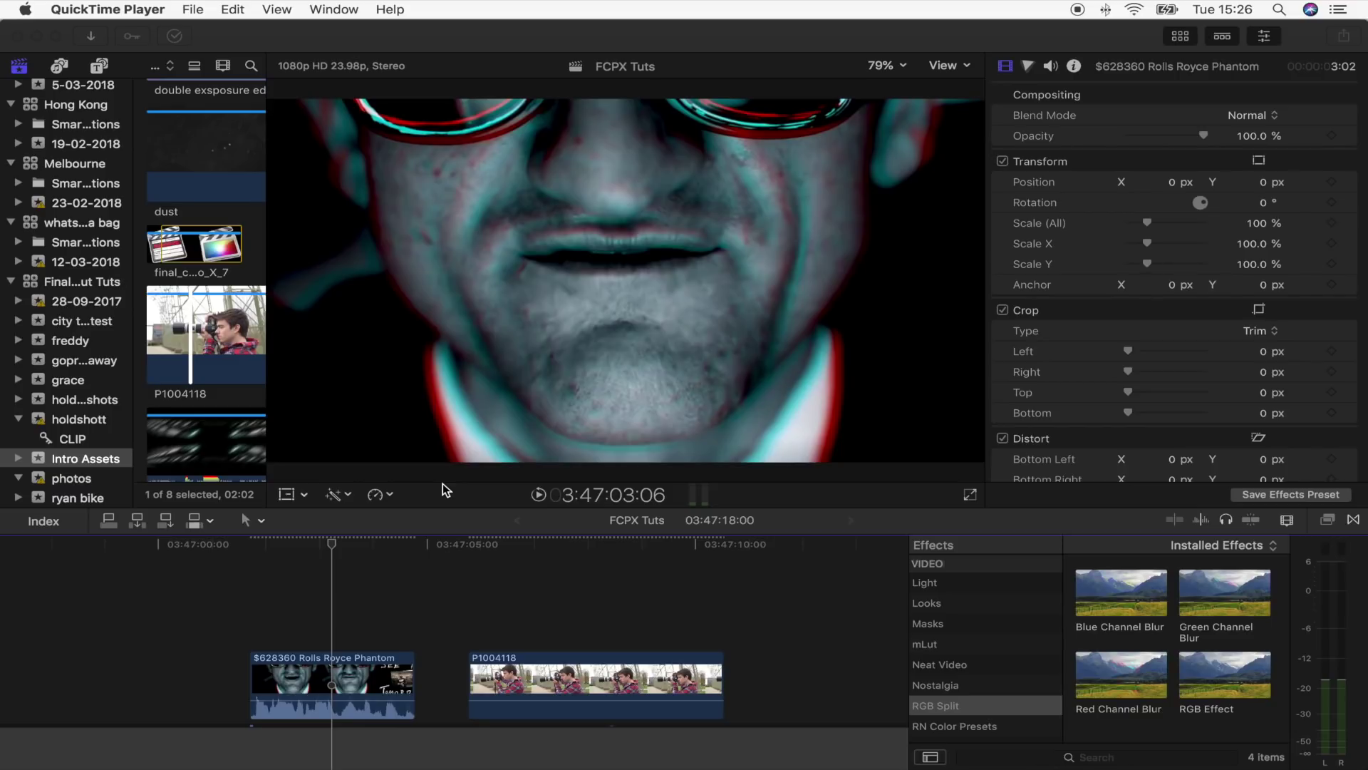
- Scrub the playhead across the RGB-split face shot and back onto the plain P1004118 clip
left_click(527, 547)
left_click_drag(528, 545, 560, 546)
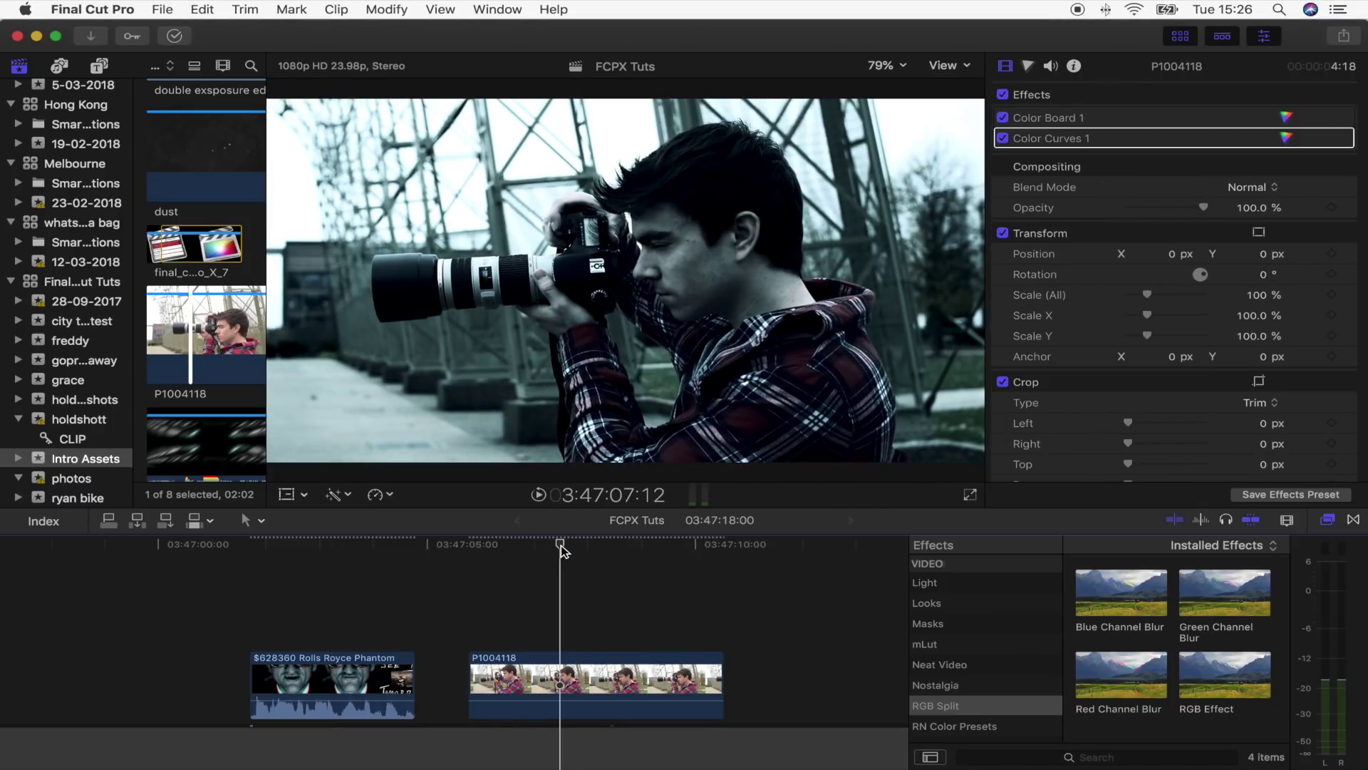
left_click_drag(562, 550, 339, 559)
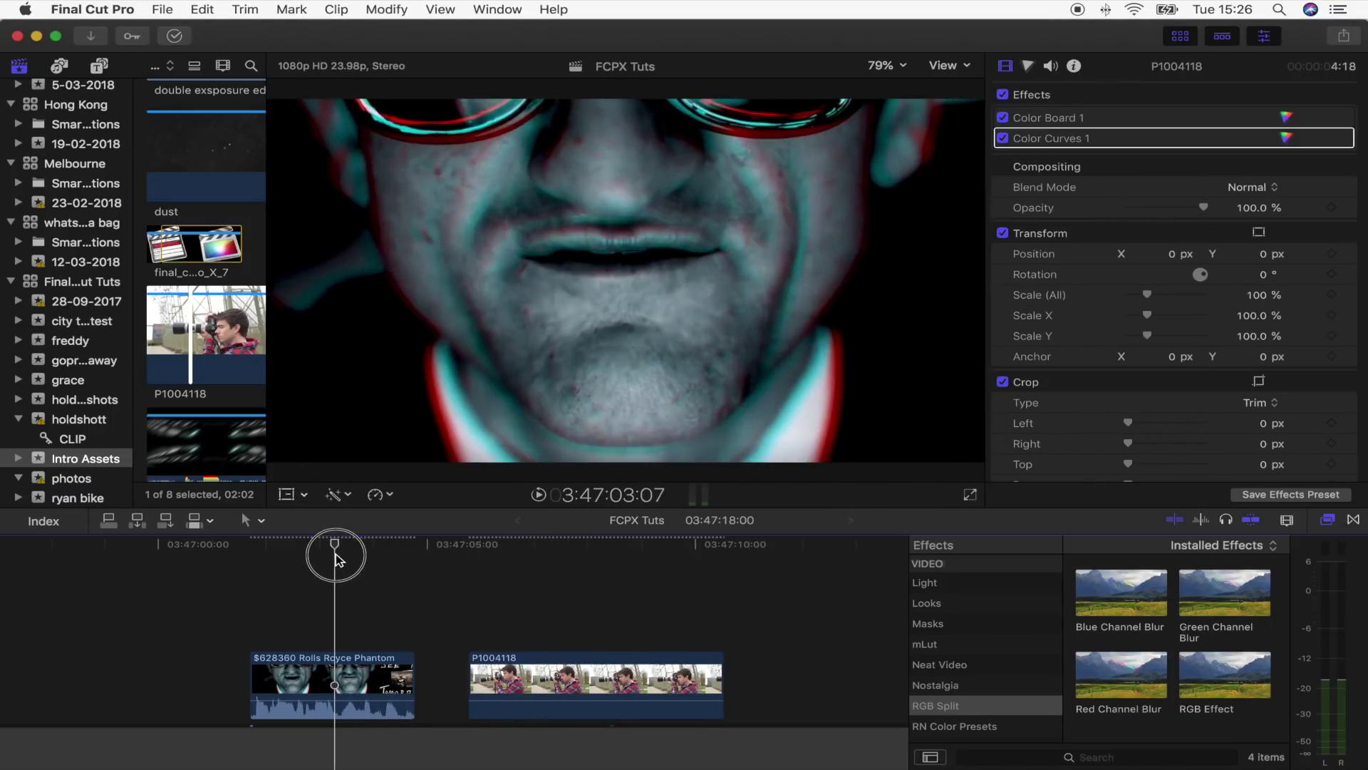
left_click_drag(339, 559, 519, 562)
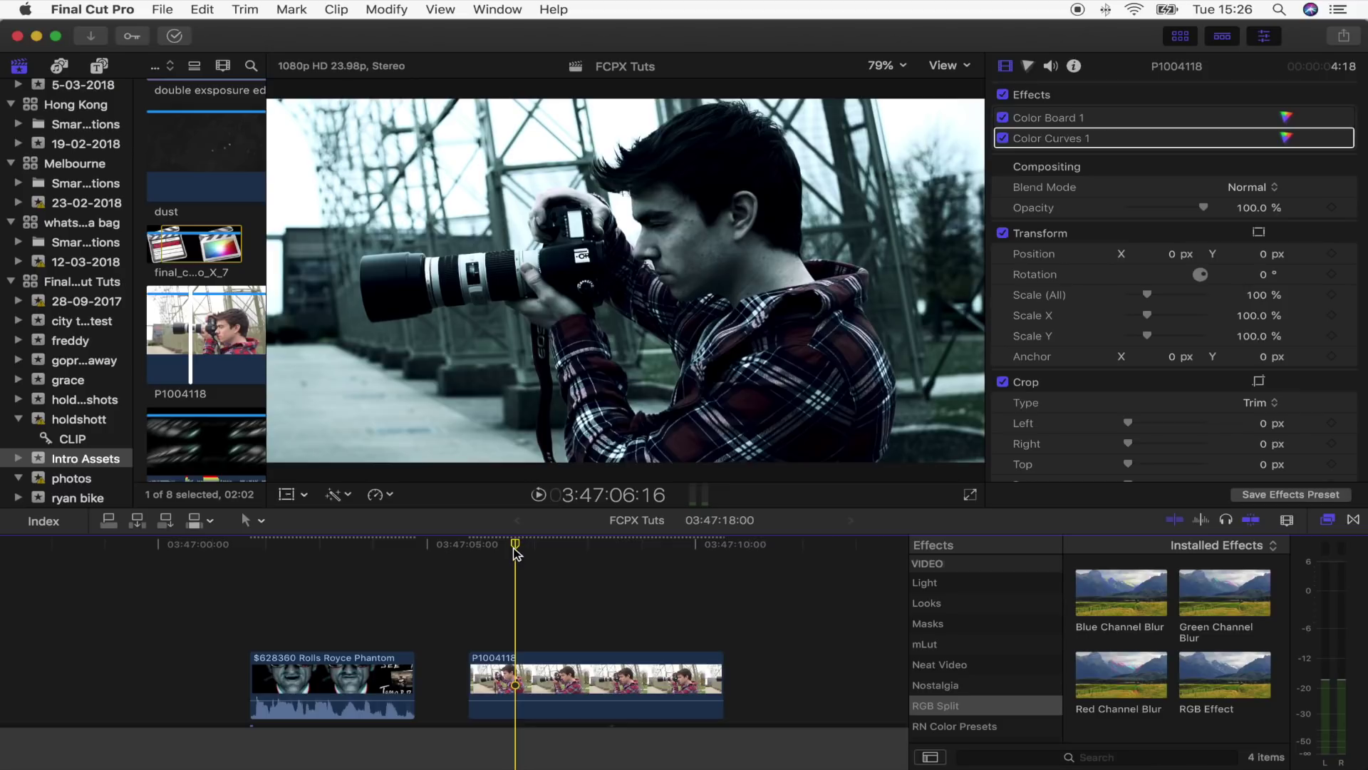
- Connect a copy of P1004118 above the original, disable the lower clip and select the top copy
left_click_drag(516, 552, 526, 553)
left_click(529, 677)
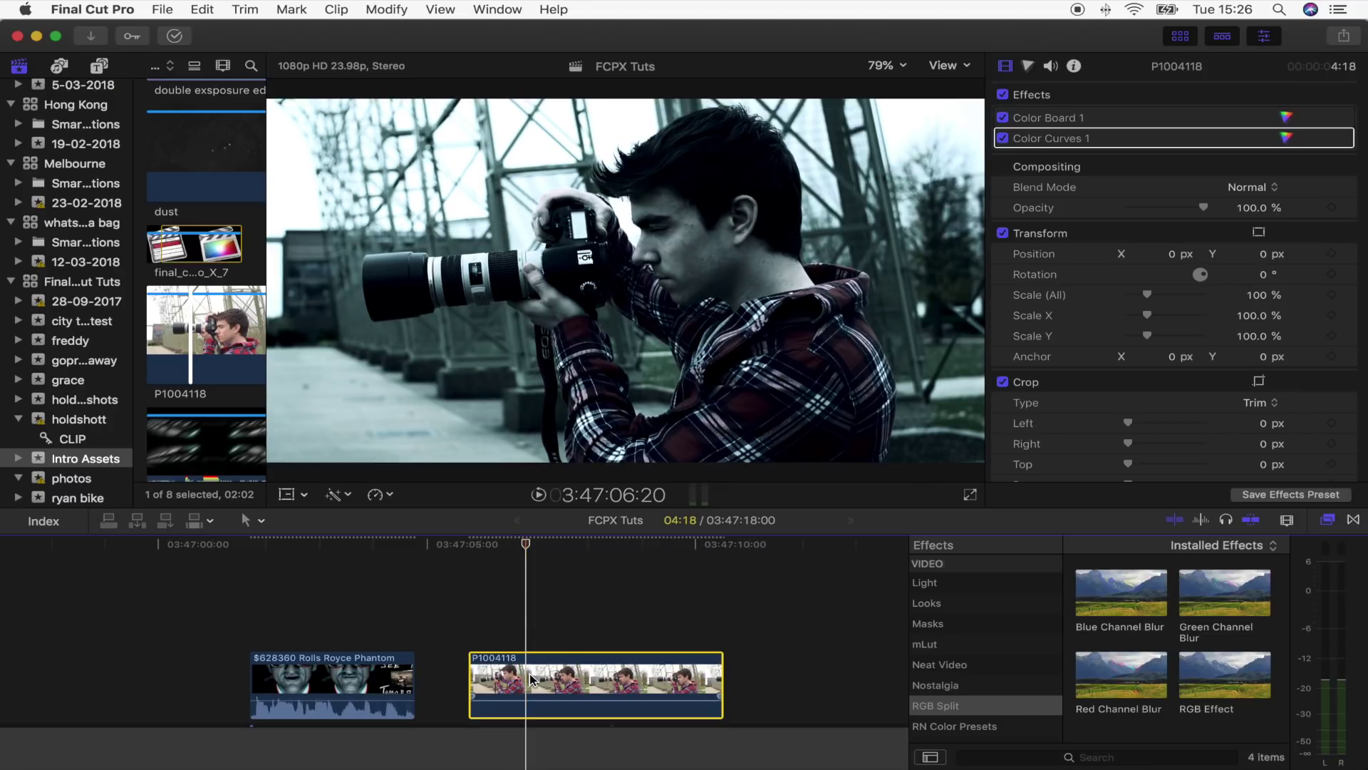
left_click_drag(525, 550, 464, 555)
key("alt+v")
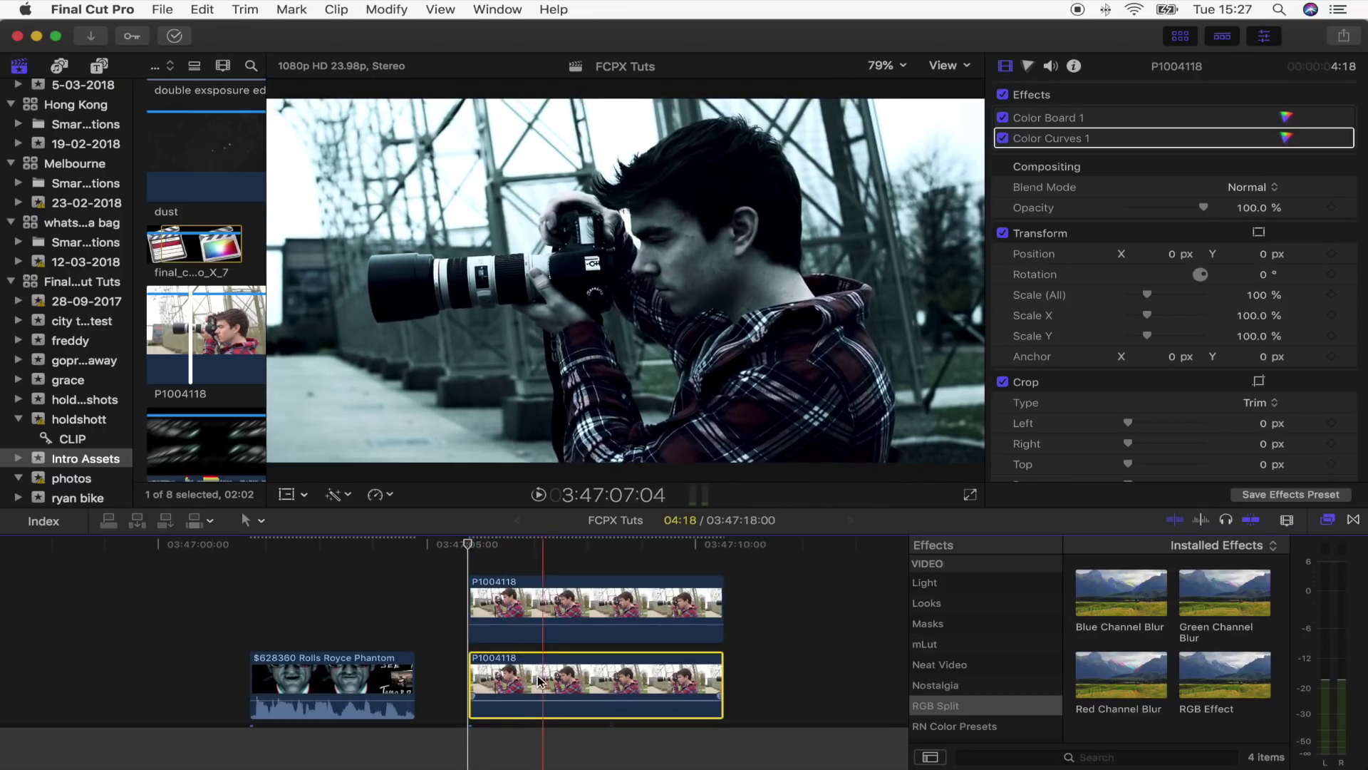
key("v")
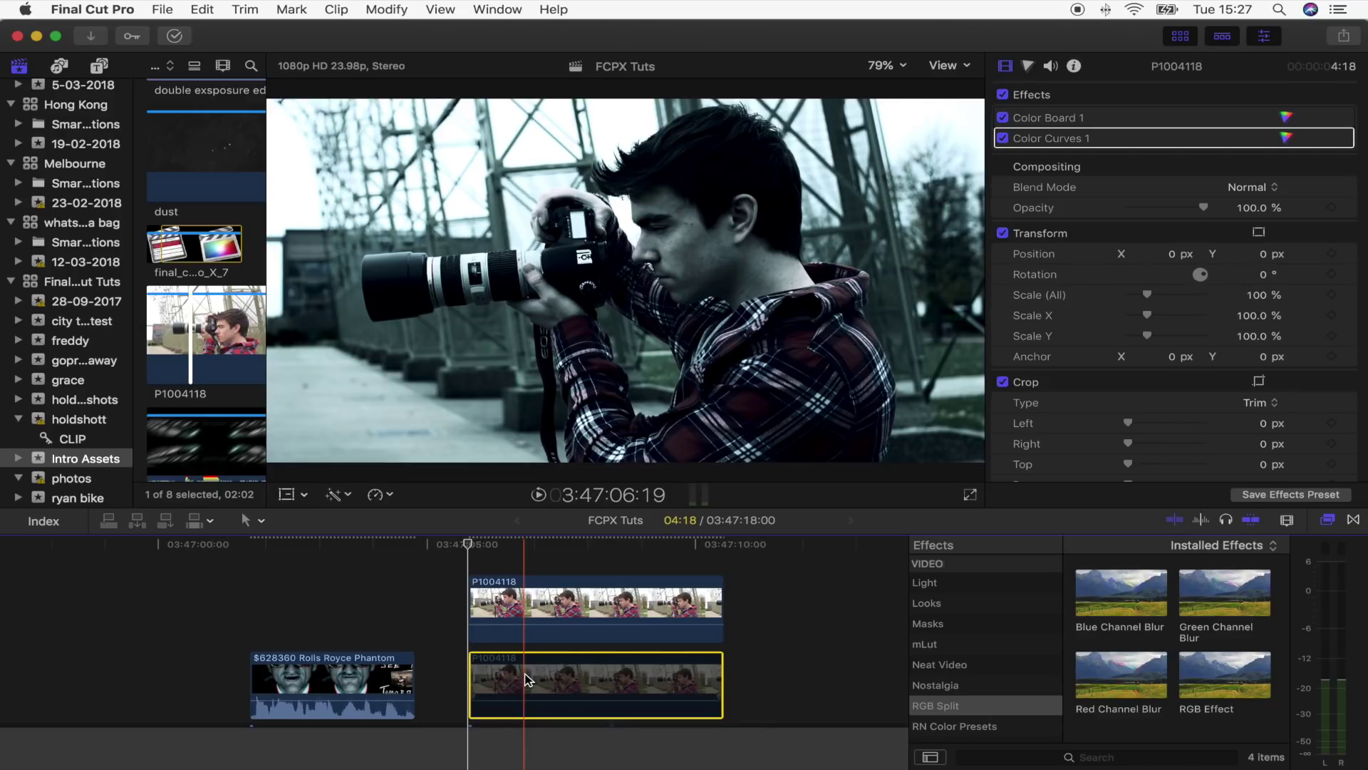
left_click(525, 634)
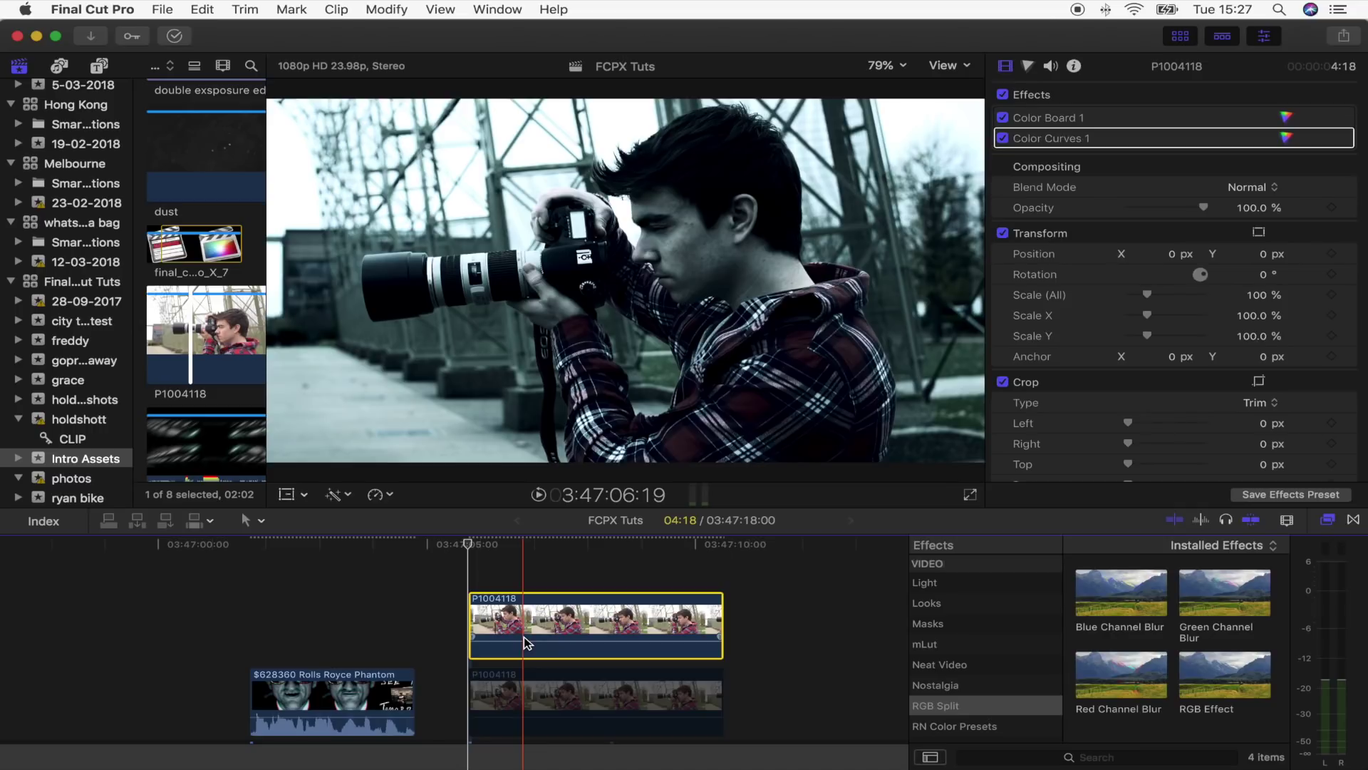
left_click(513, 627)
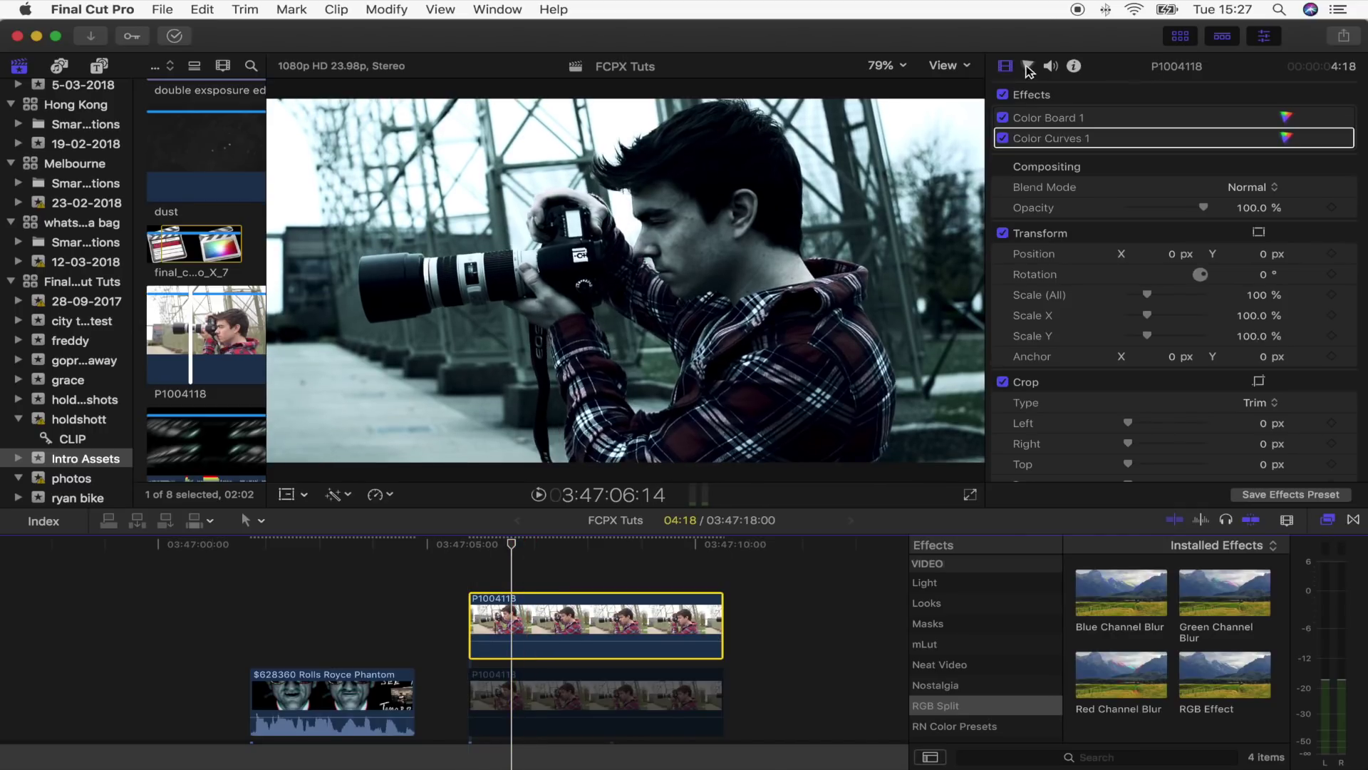
- Add a second Color Curves correction to the top photographer clip
left_click(1029, 66)
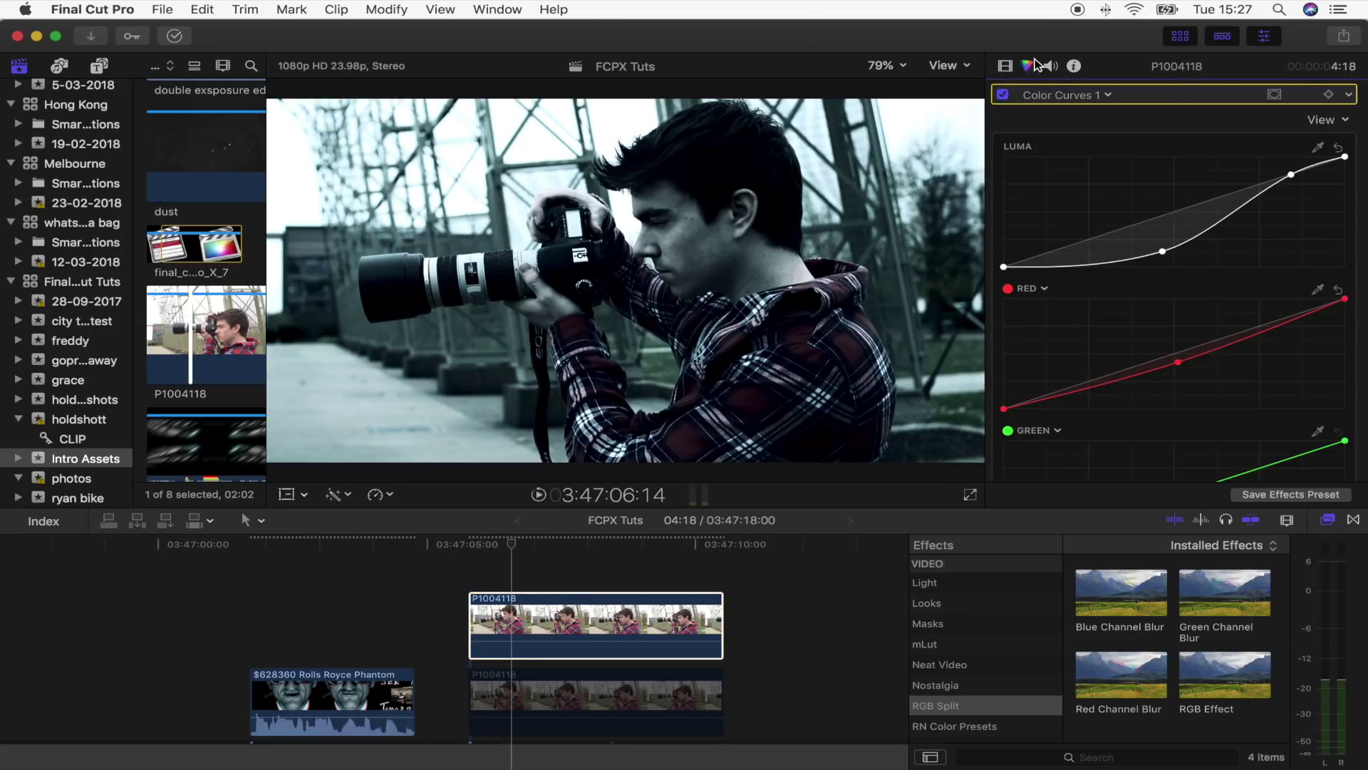
left_click(1090, 95)
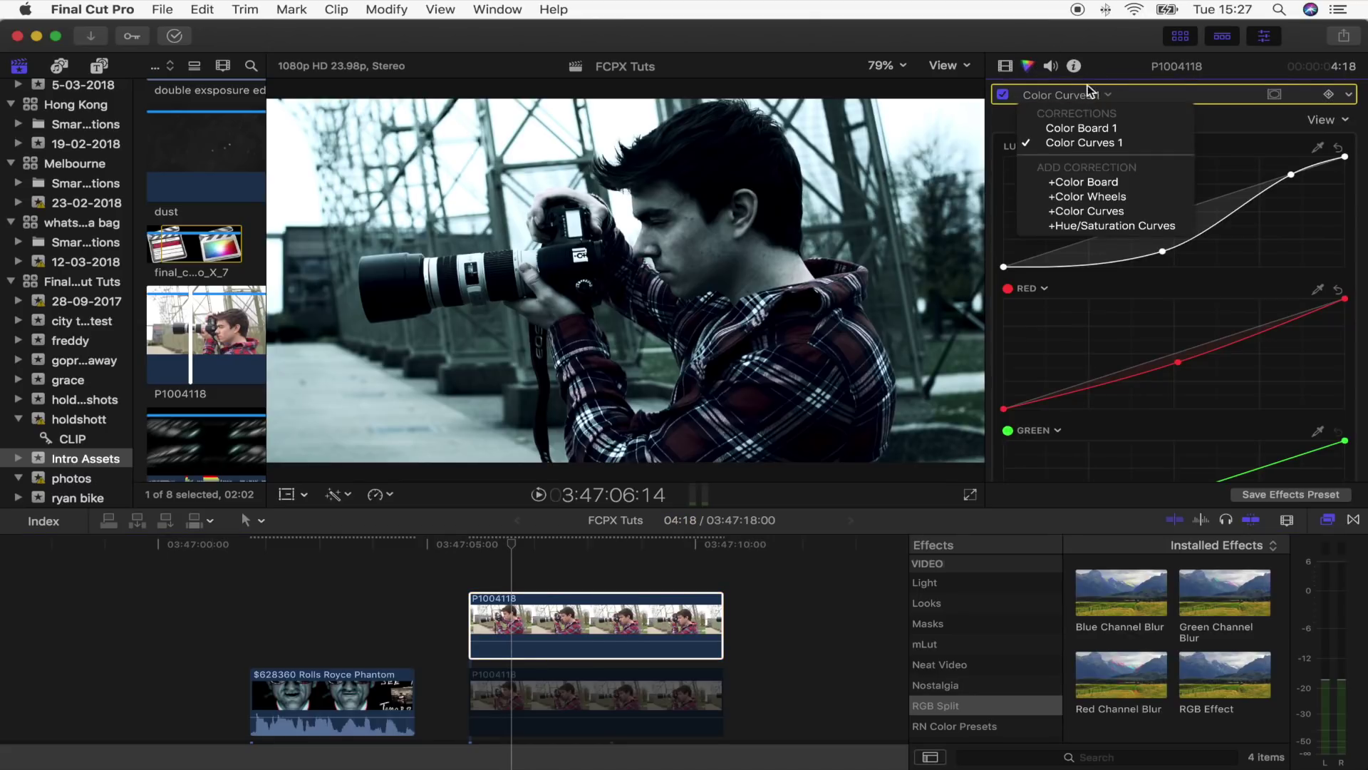
left_click(1095, 212)
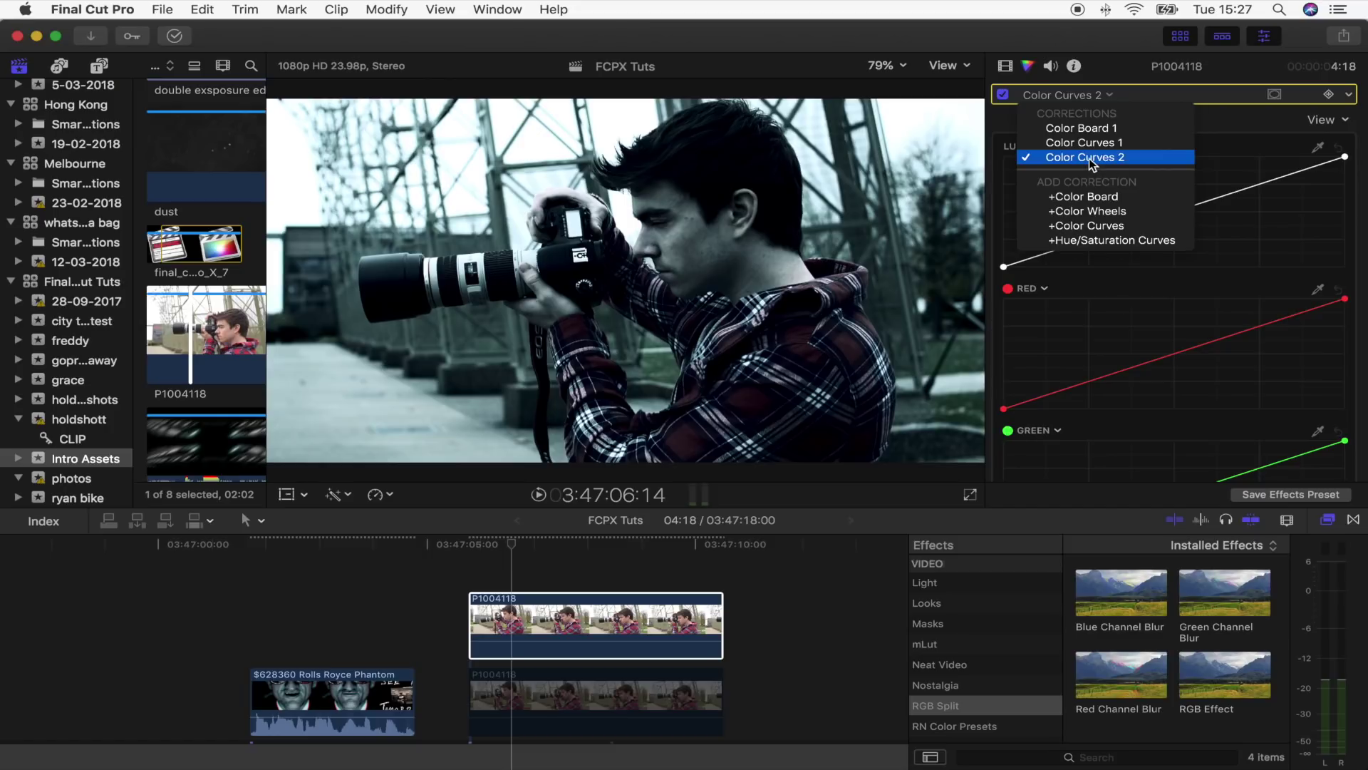
left_click(1088, 158)
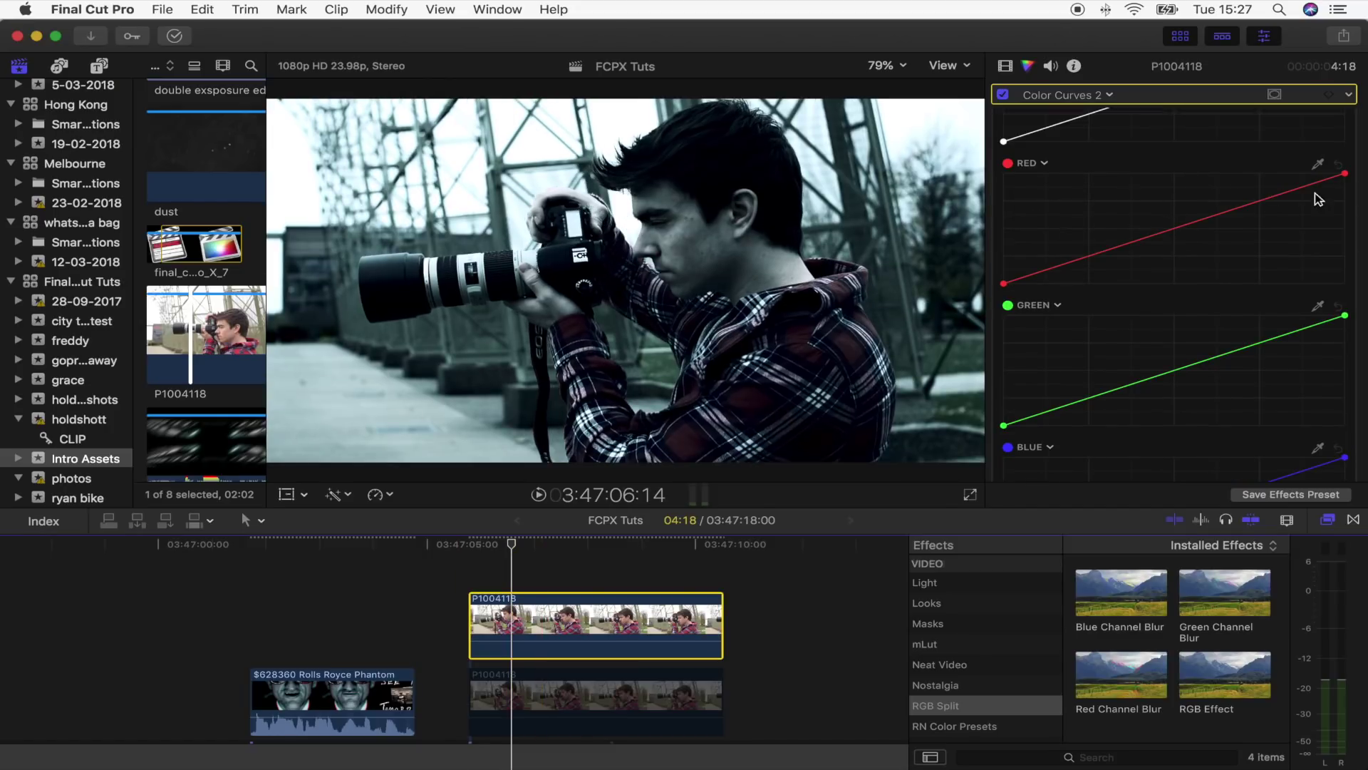
- Pull the Green and Blue curves' top points to the bottom and turn off Preserve Luma
scroll(1324, 205, "down", 2)
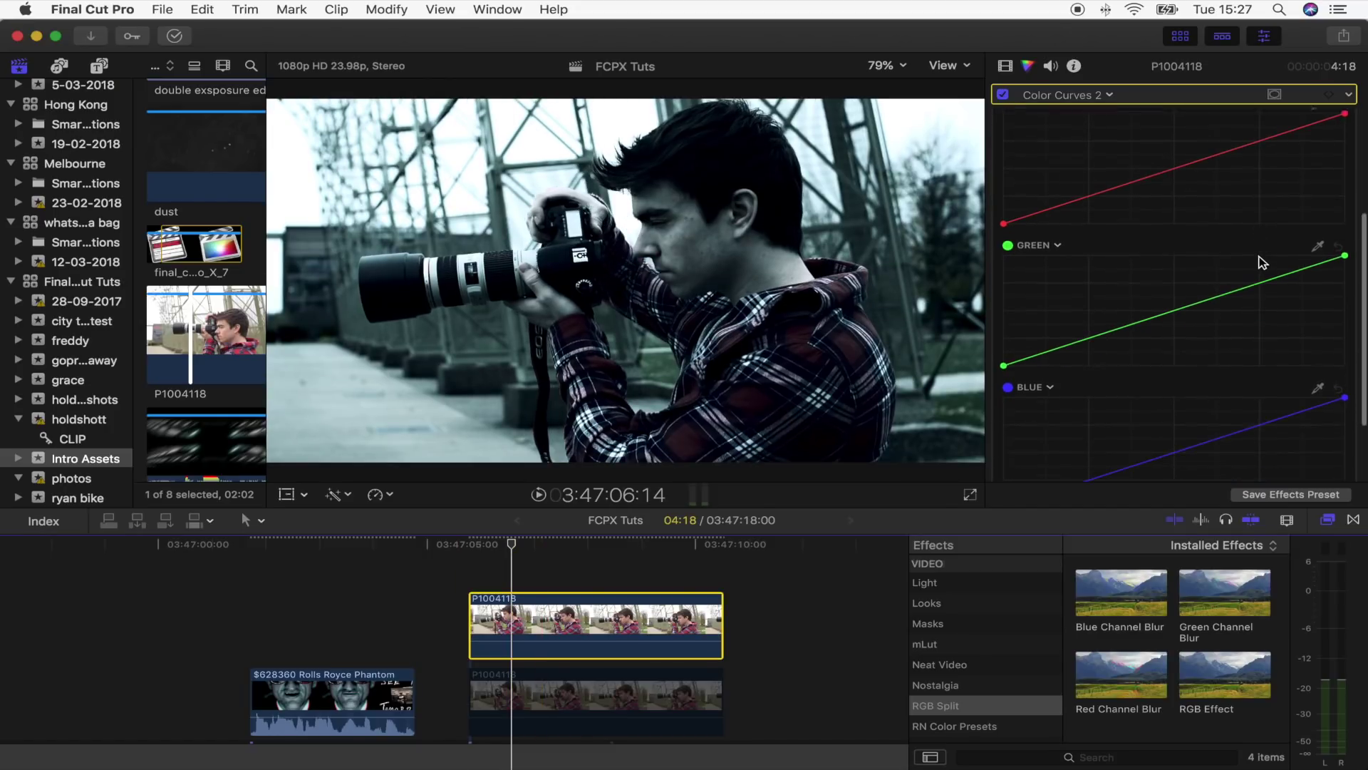
scroll(1327, 212, "down", 2)
left_click_drag(1345, 205, 1345, 313)
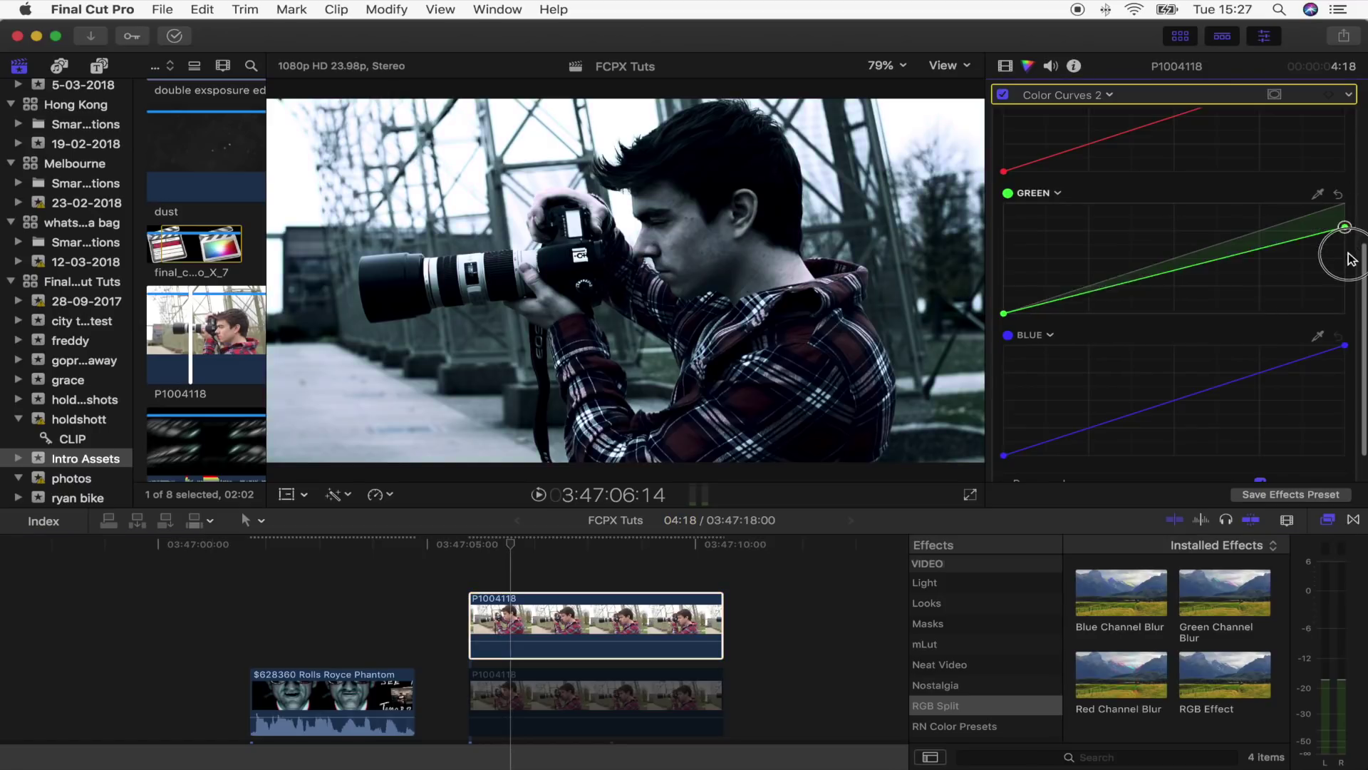
scroll(1326, 300, "down", 2)
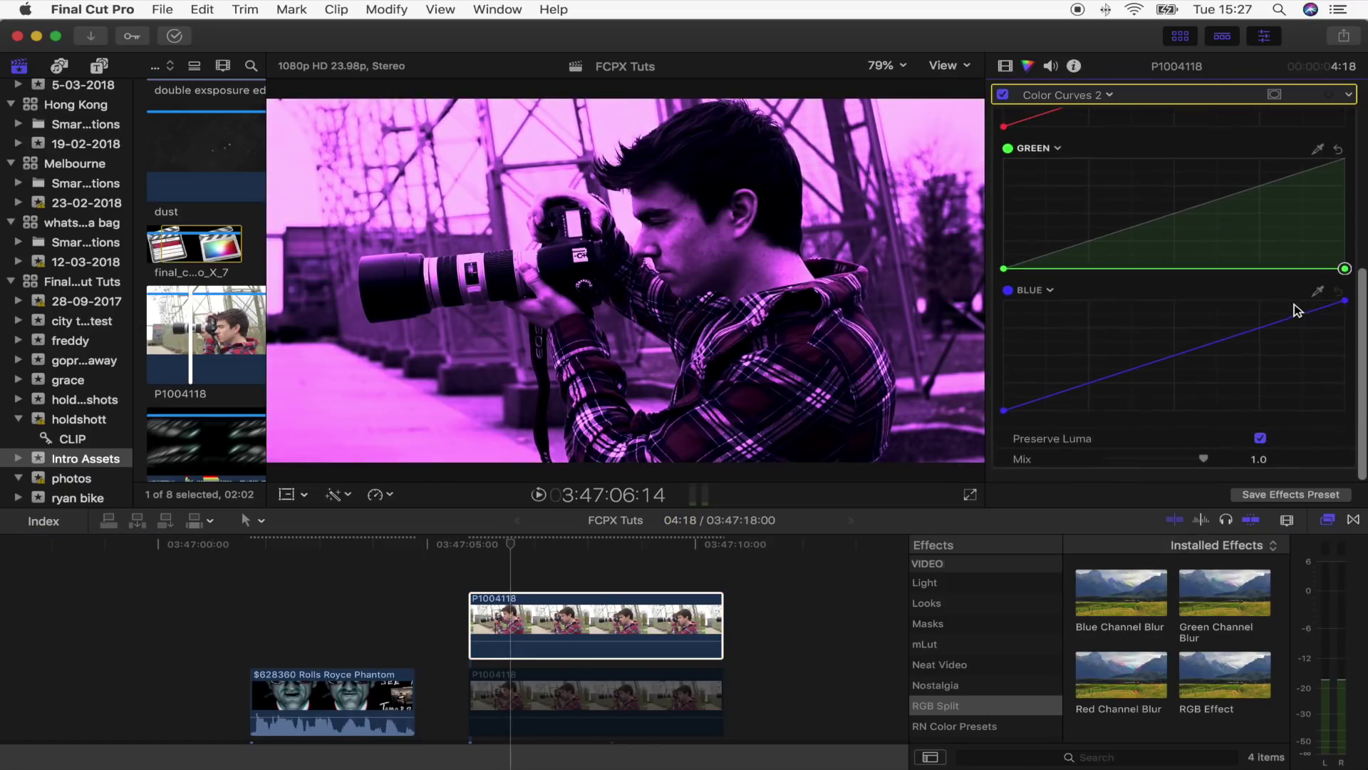
left_click_drag(1345, 307, 1344, 412)
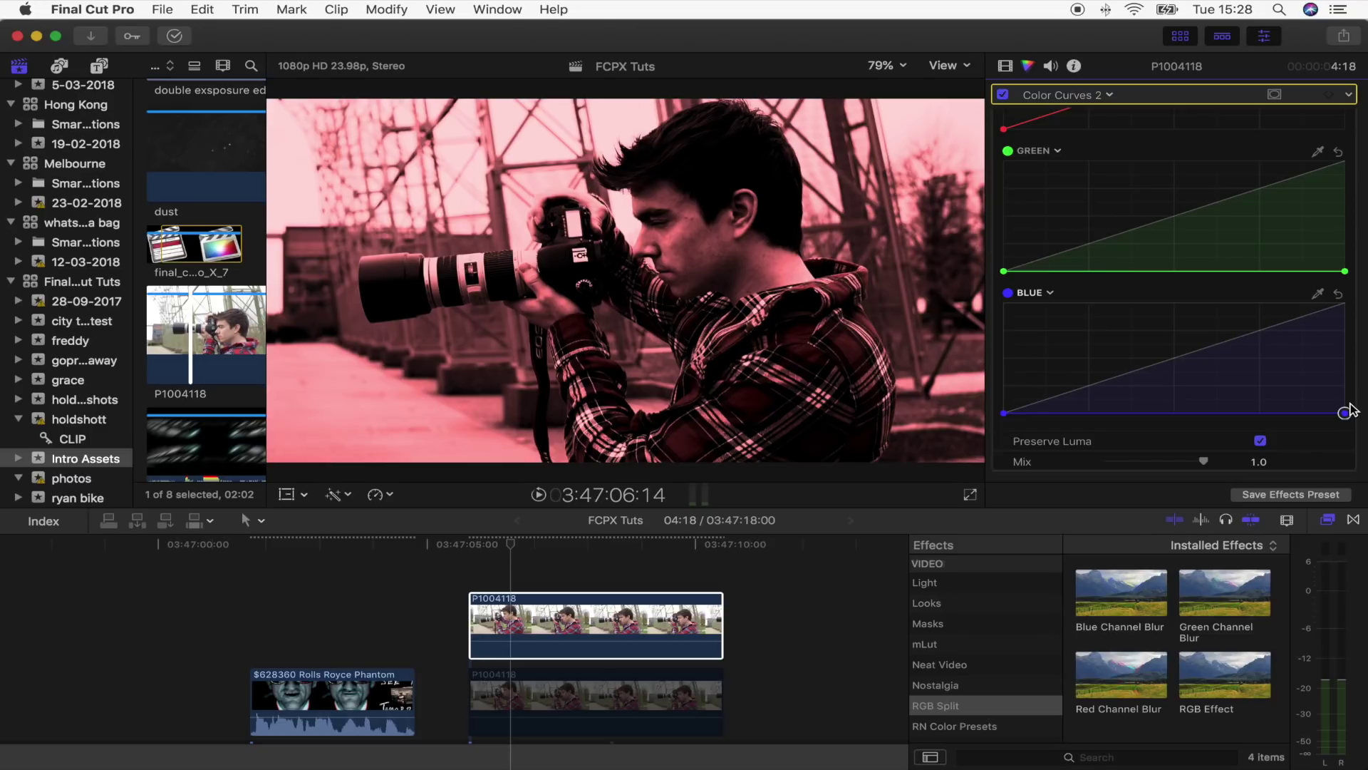
left_click(1260, 441)
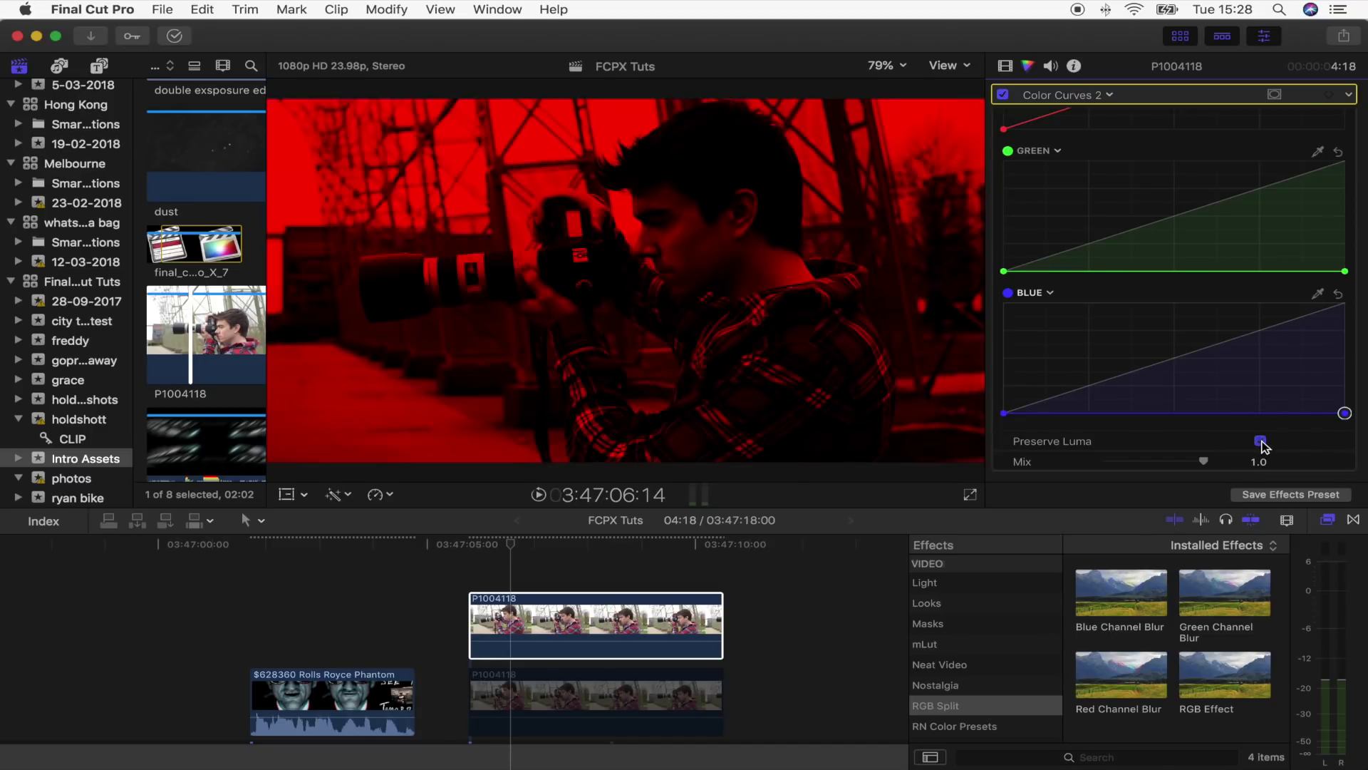
left_click(1026, 65)
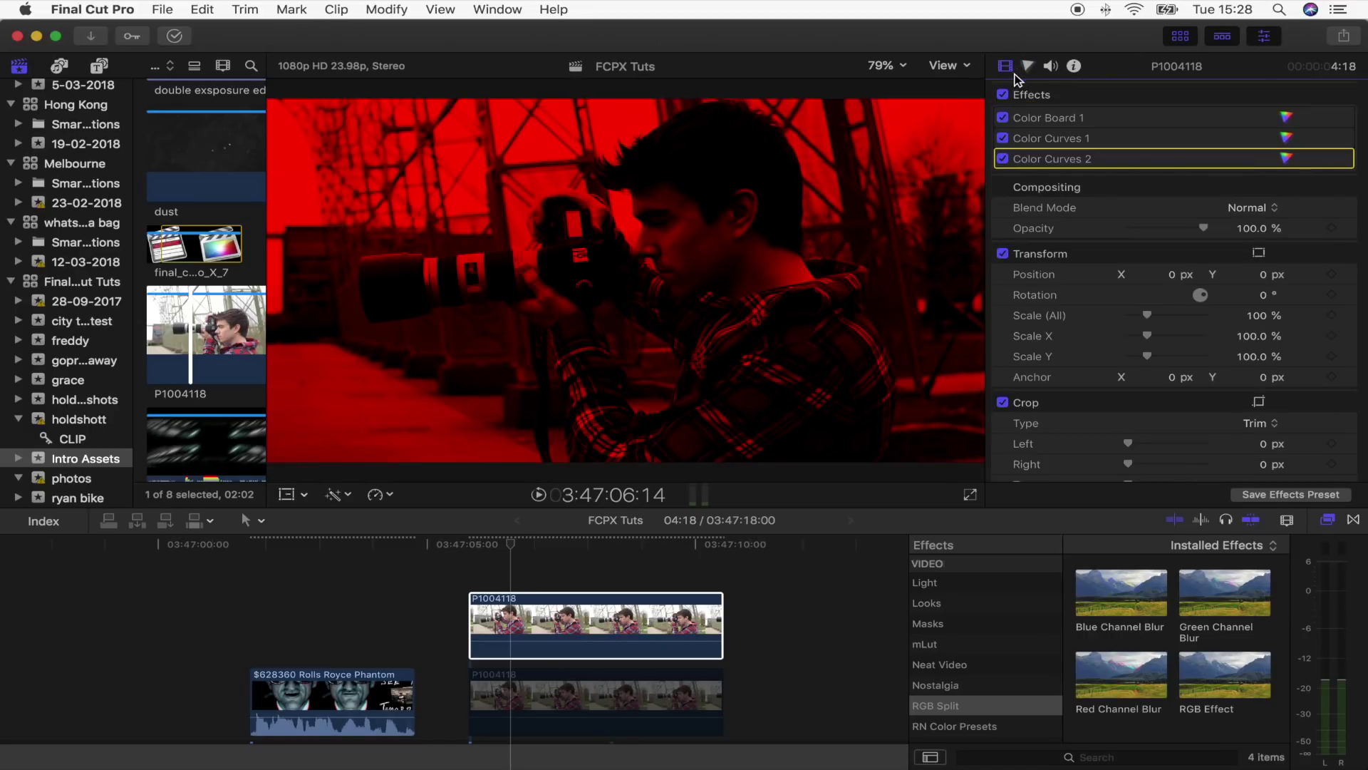
- Set the top clip's blend mode to Linear Dodge and rename the clip 'red'
mouse_move(1041, 207)
left_click(1257, 211)
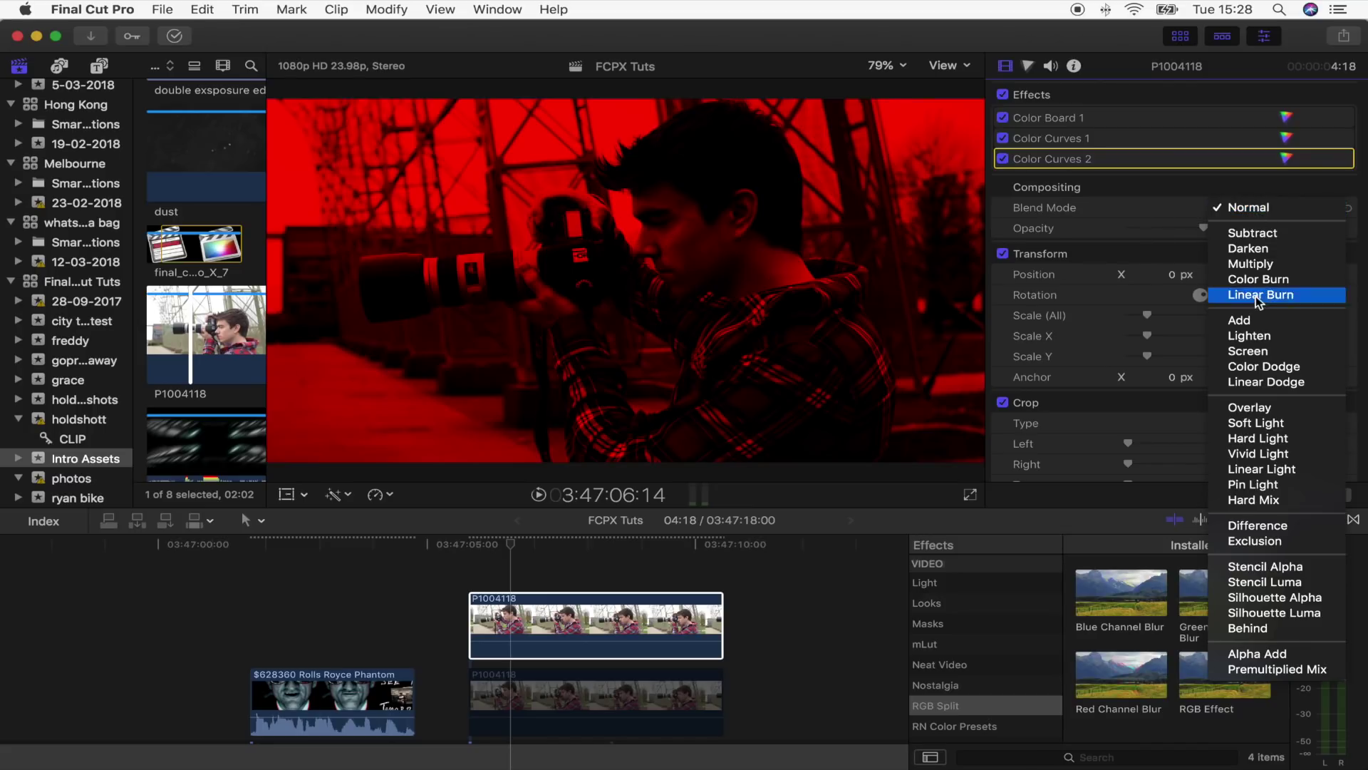
left_click(1262, 382)
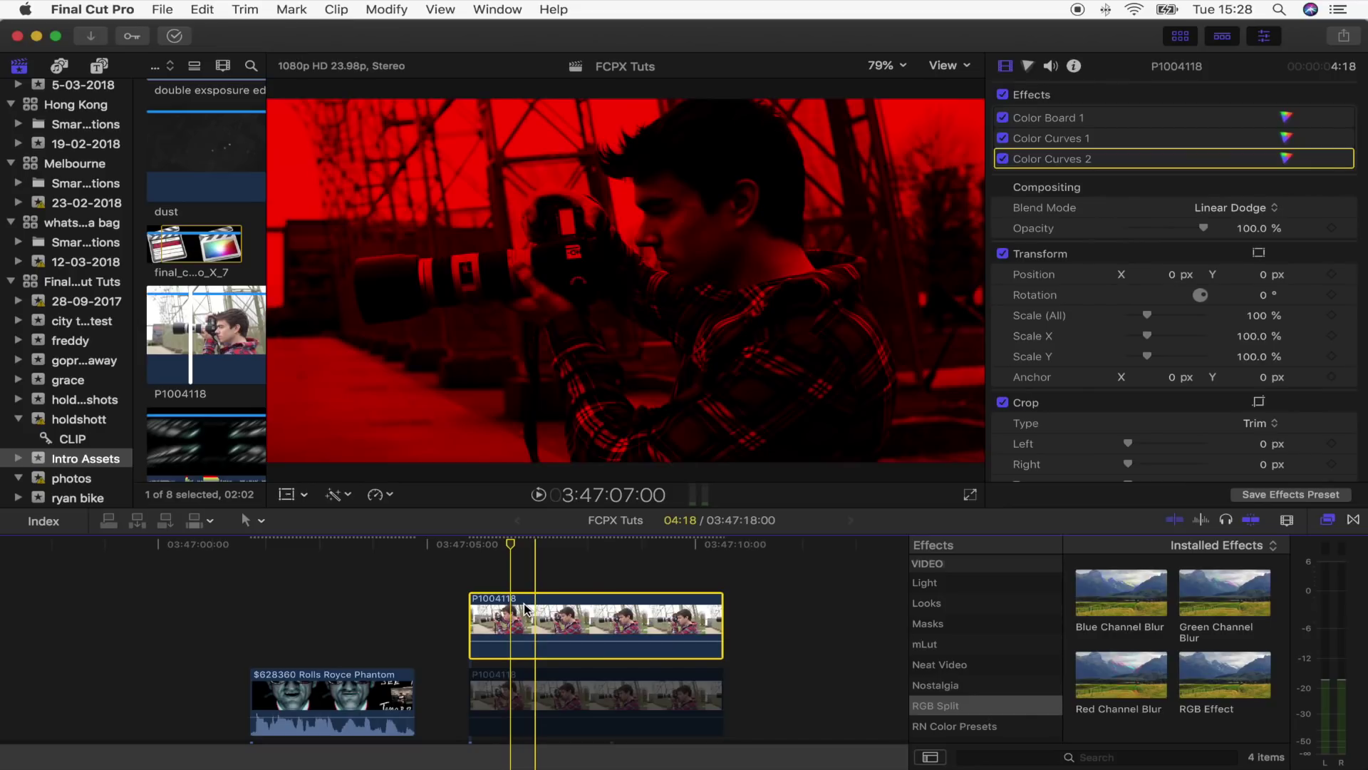
right_click(519, 607)
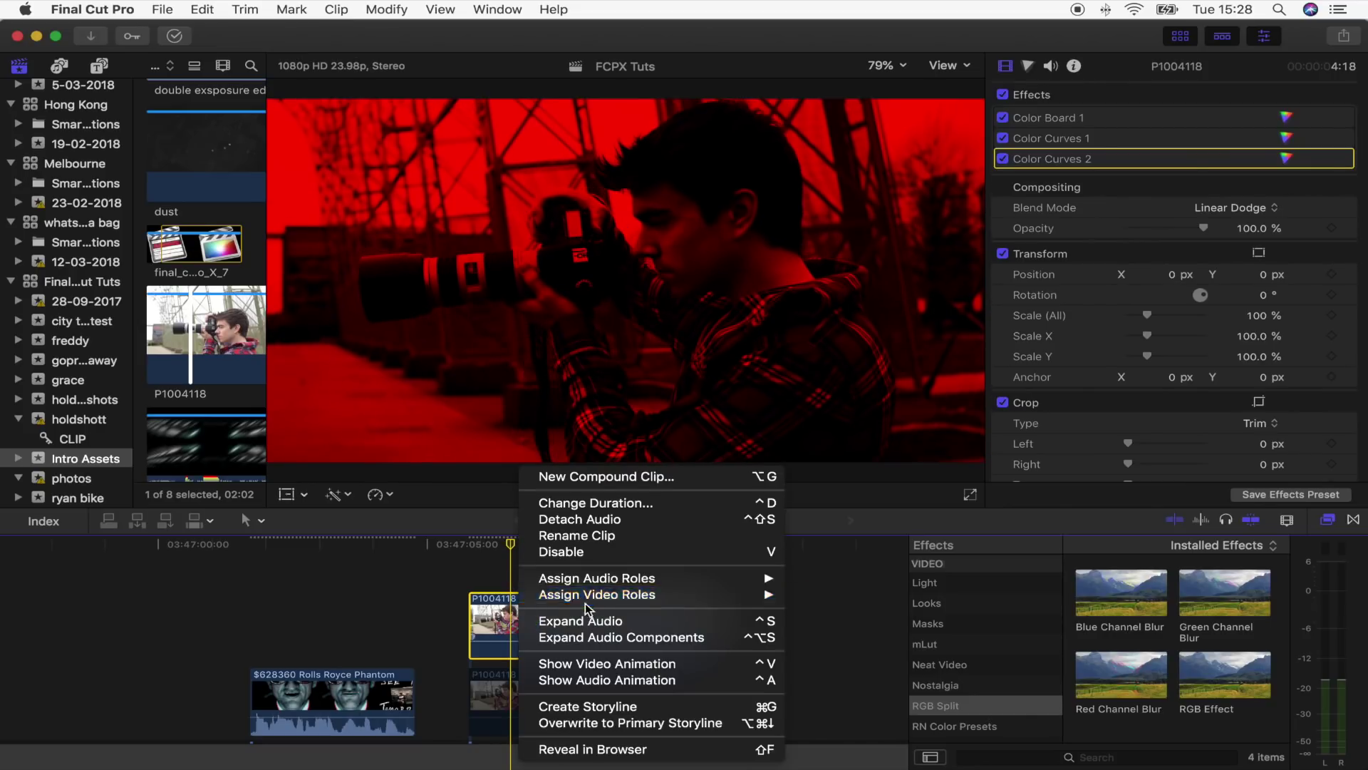
left_click(588, 536)
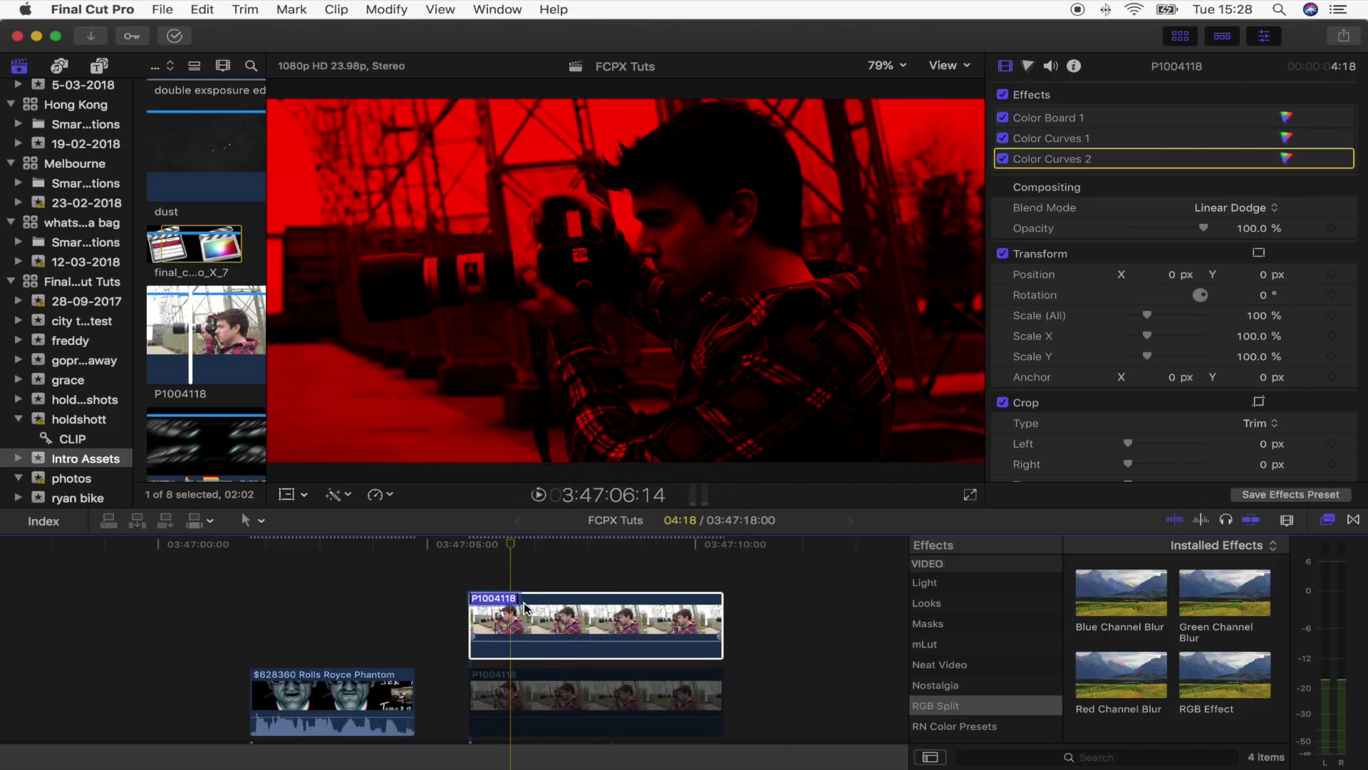
type("red")
key("Return")
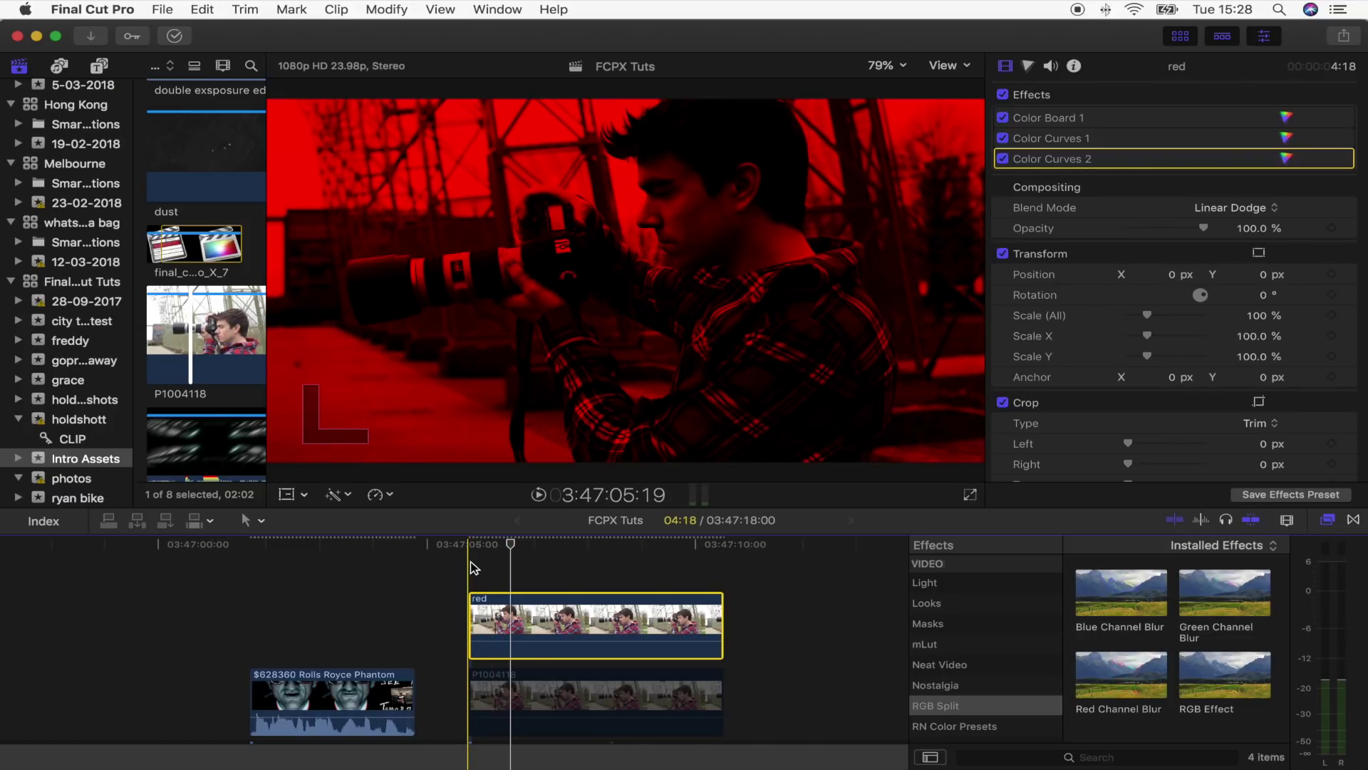
- Connect another copy of the red clip above it and rename the copy 'green'
key("alt+v")
right_click(510, 606)
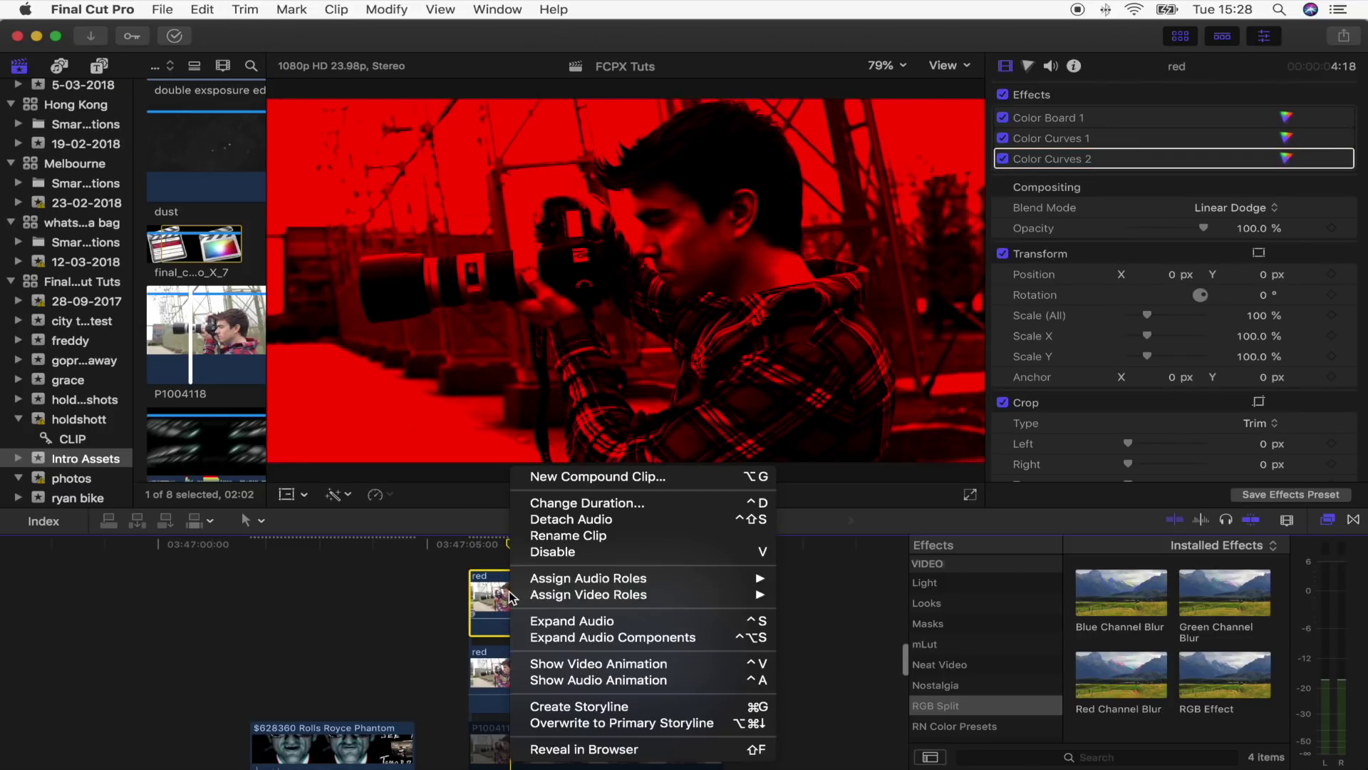
left_click(577, 540)
type("green")
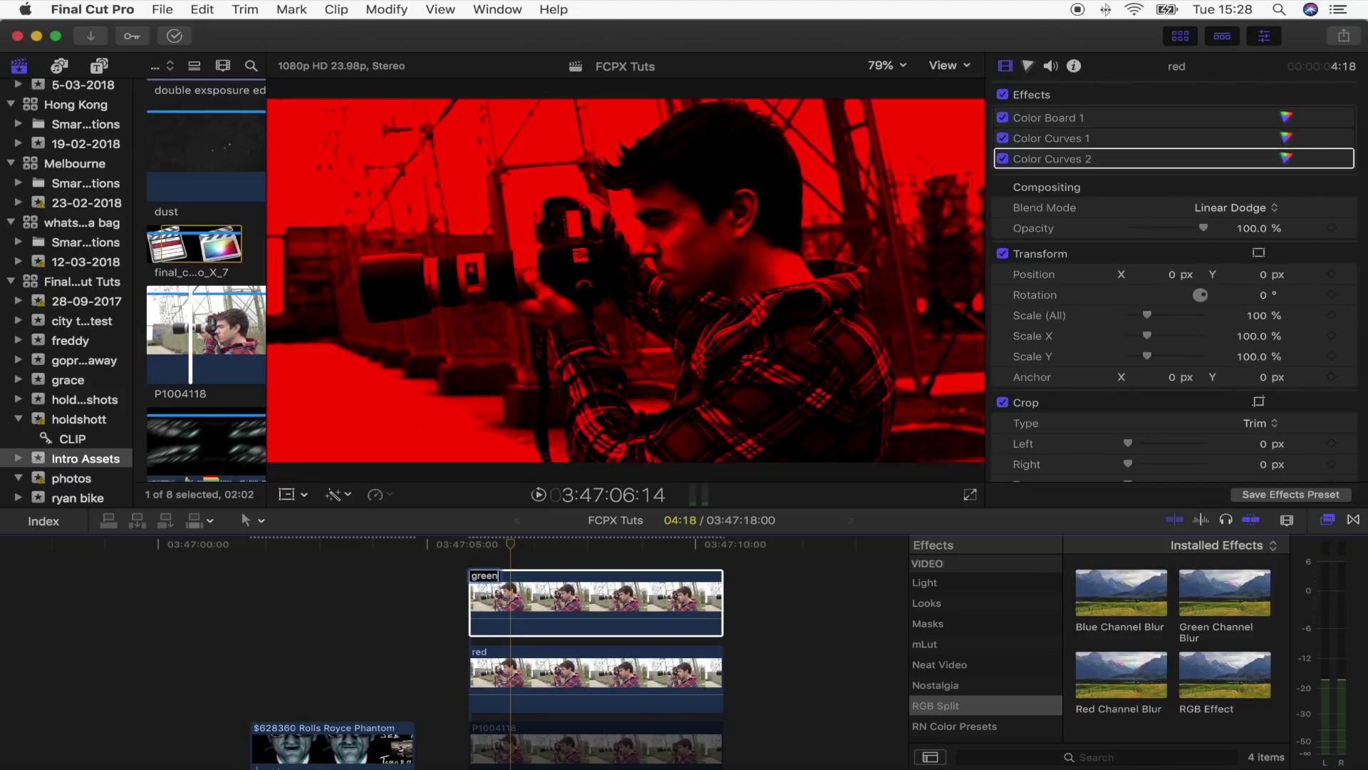
key("Return")
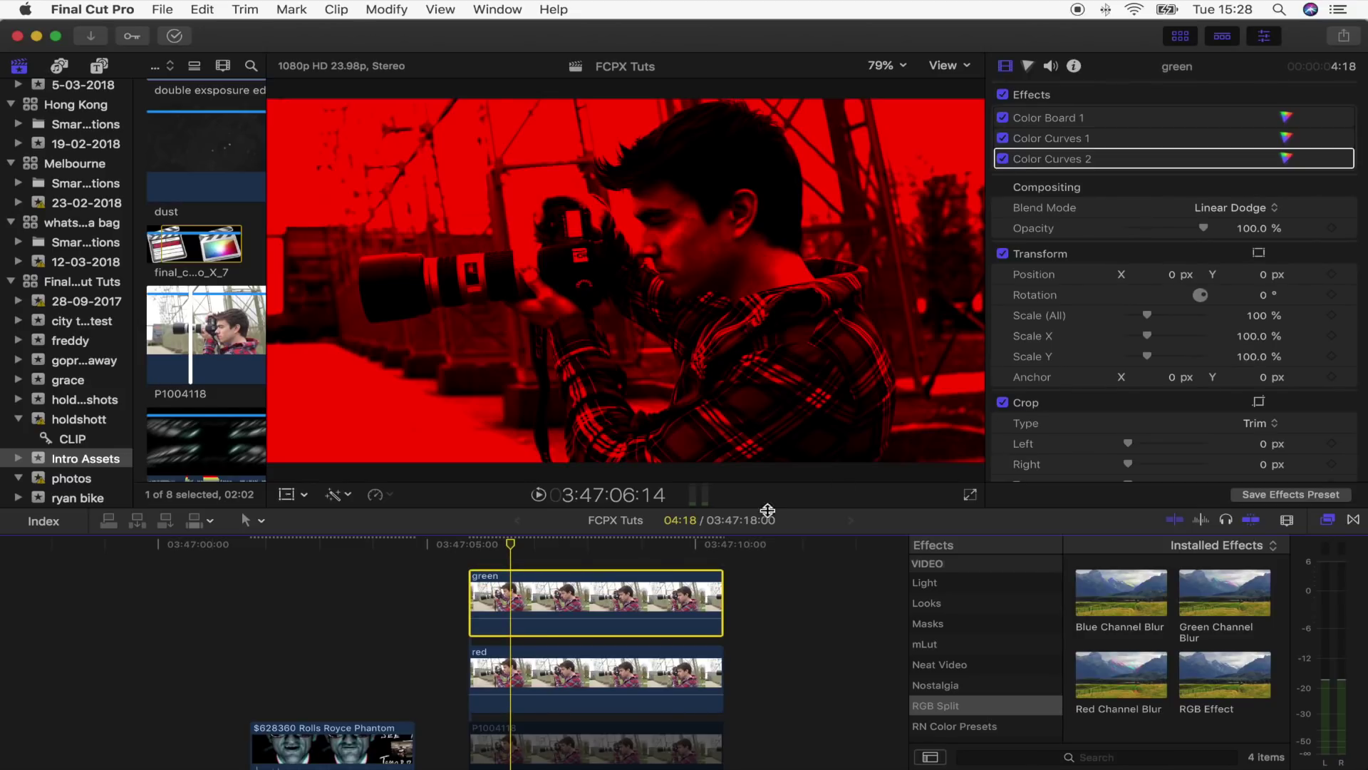
- In the green clip's Color Curves, remove red and restore green so the composite looks yellow
left_click(1286, 158)
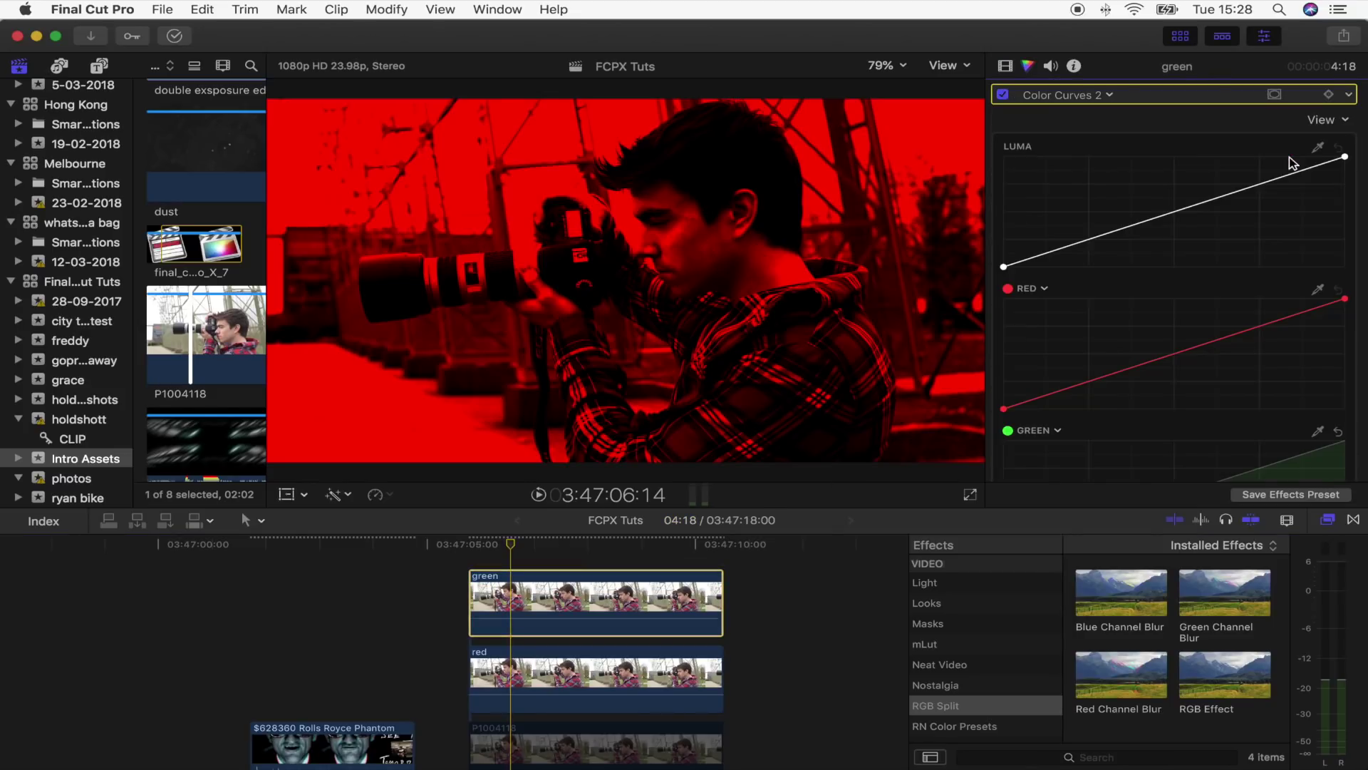
scroll(1286, 260, "down", 3)
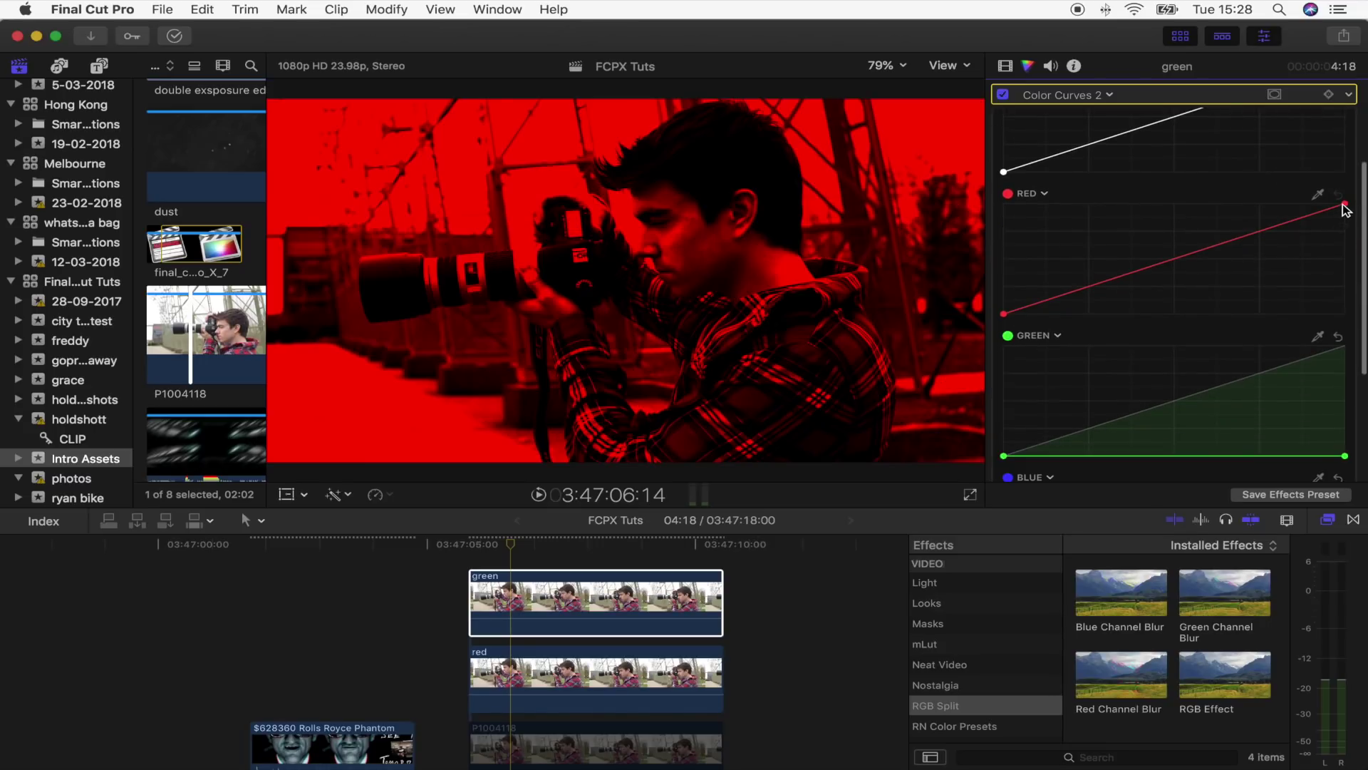
left_click_drag(1345, 208, 1344, 314)
scroll(1282, 285, "down", 2)
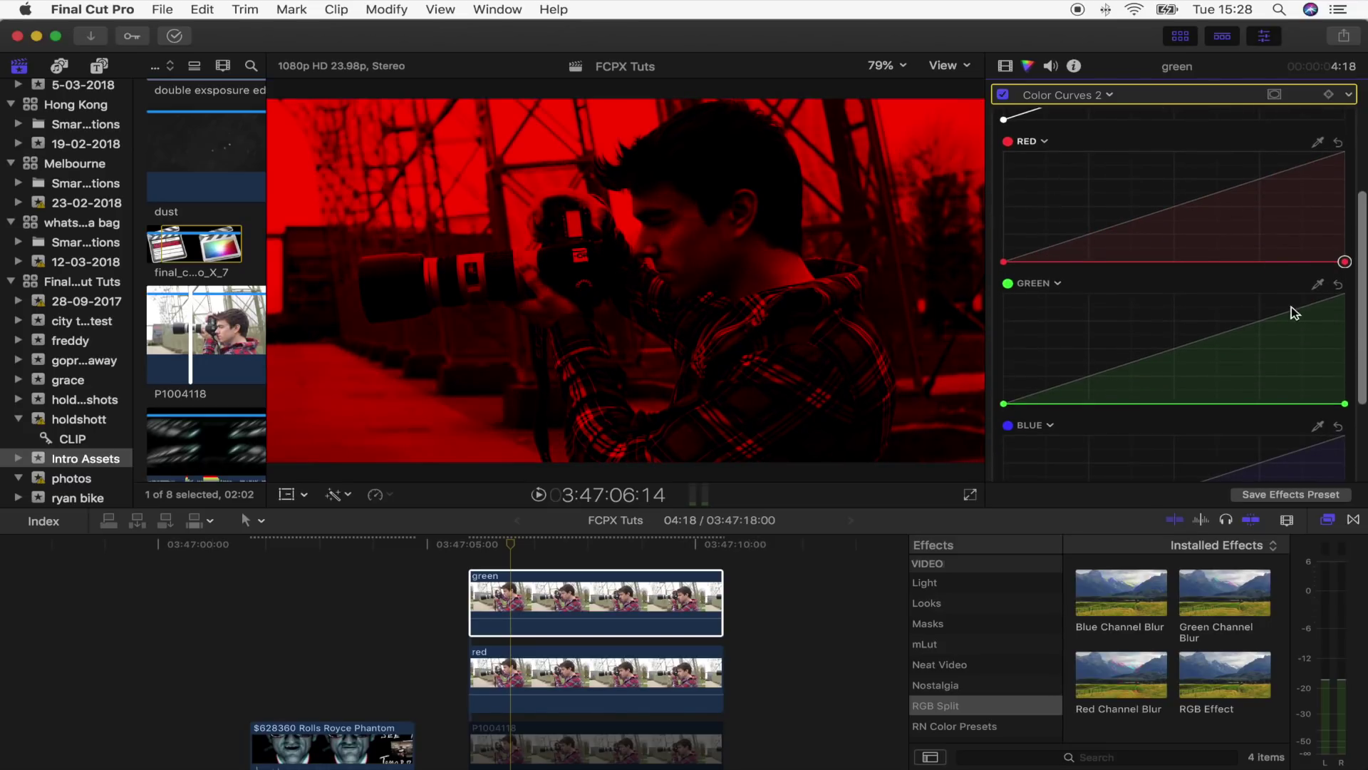
left_click_drag(1346, 404, 1344, 294)
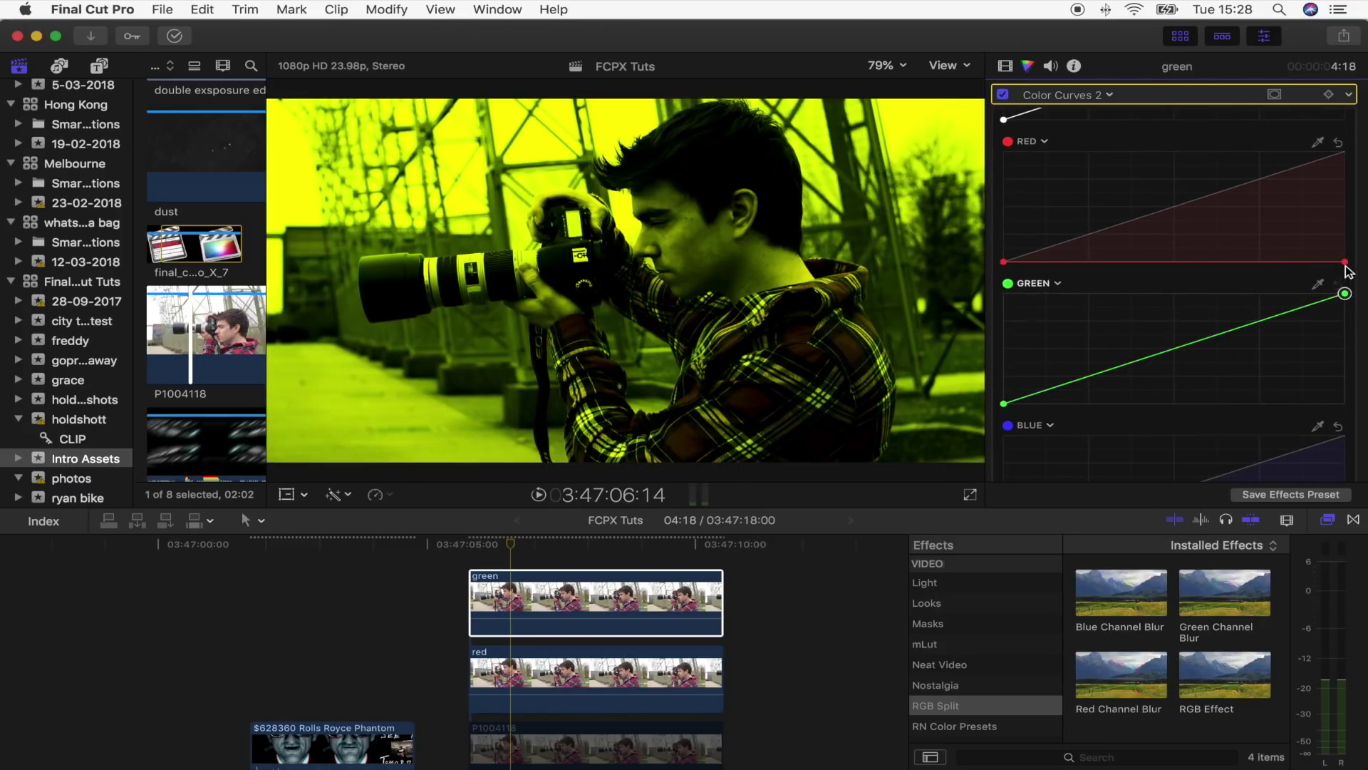
scroll(1298, 307, "down", 2)
scroll(1289, 356, "down", 2)
scroll(1309, 411, "down", 2)
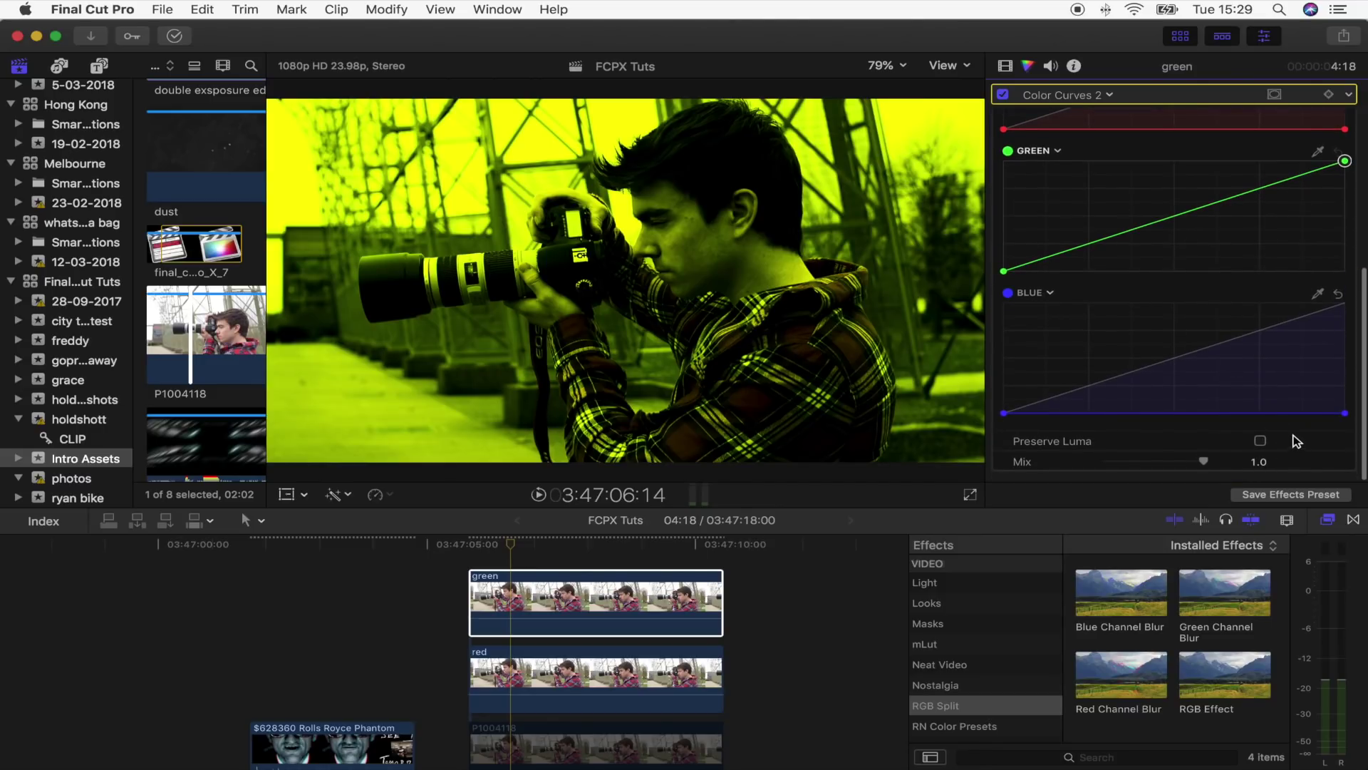
left_click(784, 627)
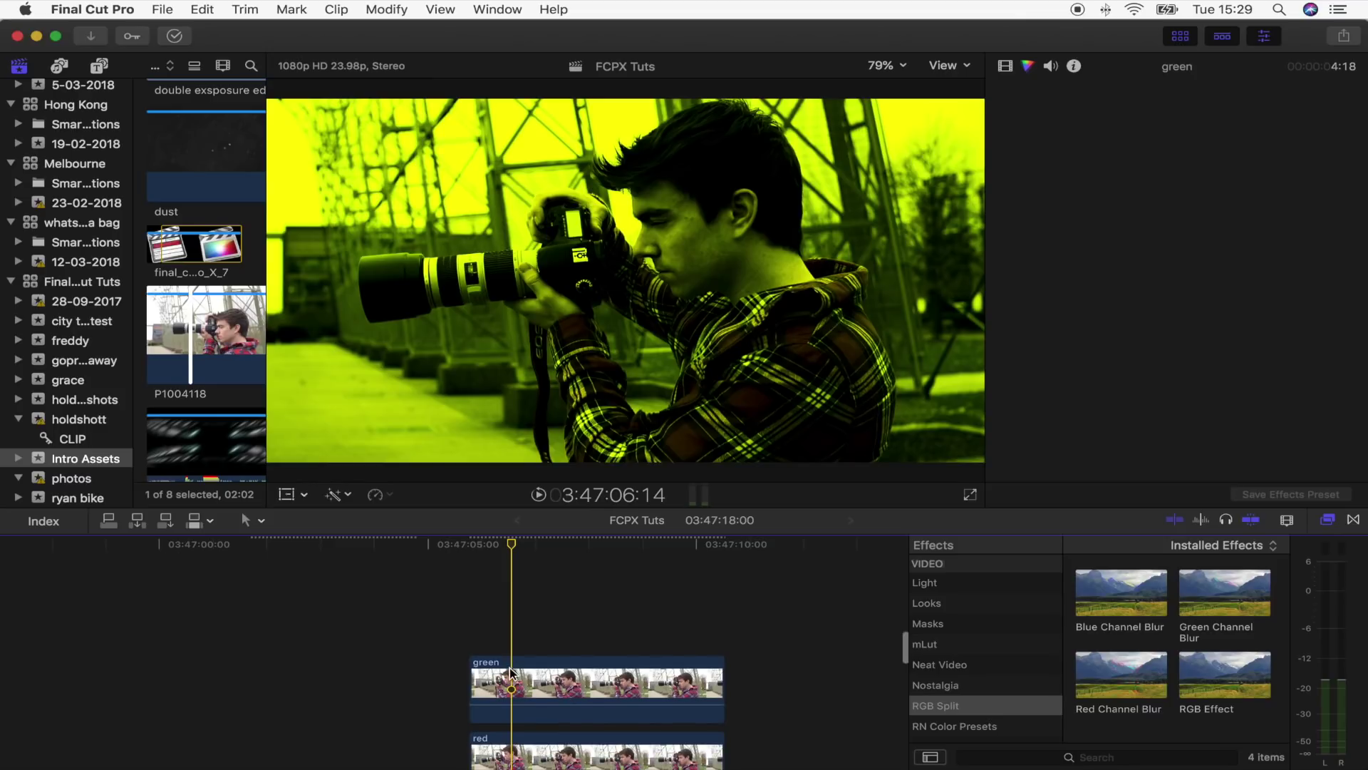
- Option-drag a duplicate of the green clip above it and rename it 'blue'
left_click(515, 656)
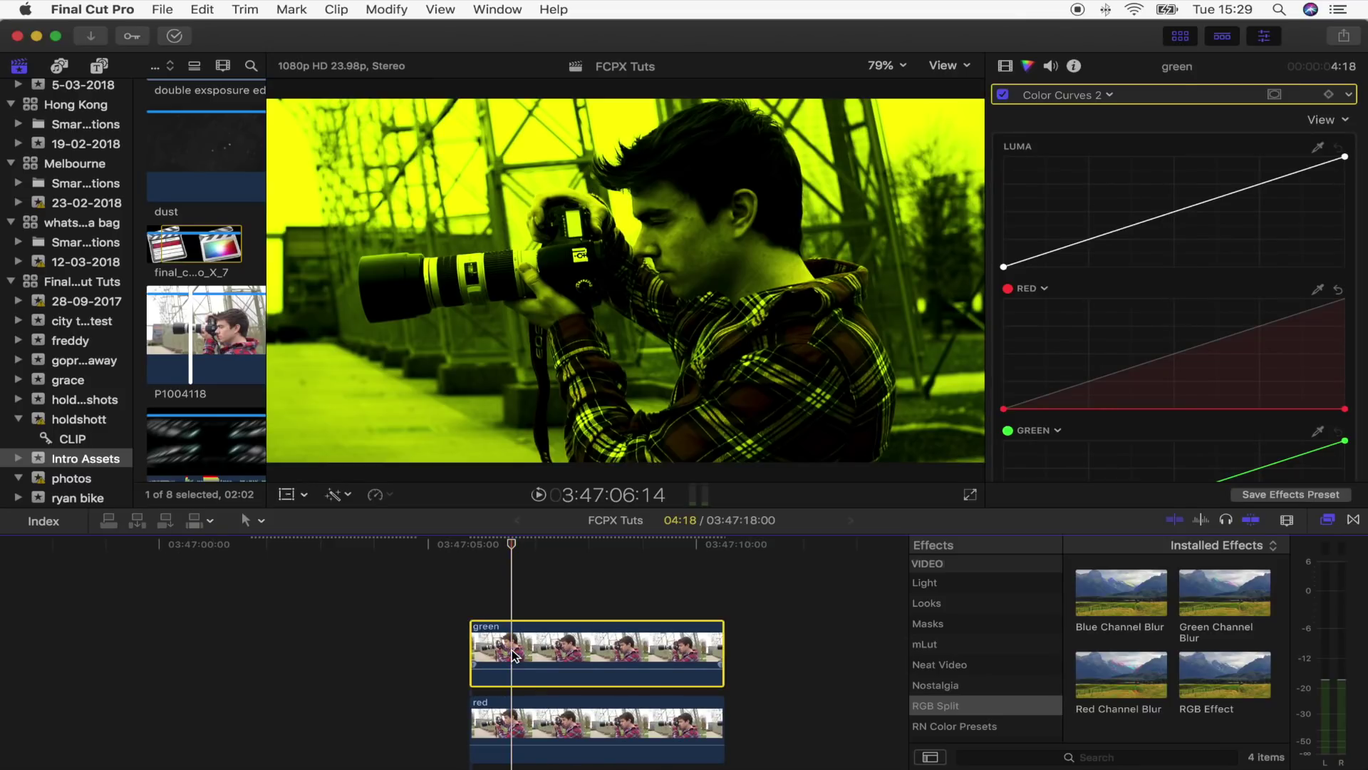
left_click_drag(514, 656, 514, 620)
right_click(514, 619)
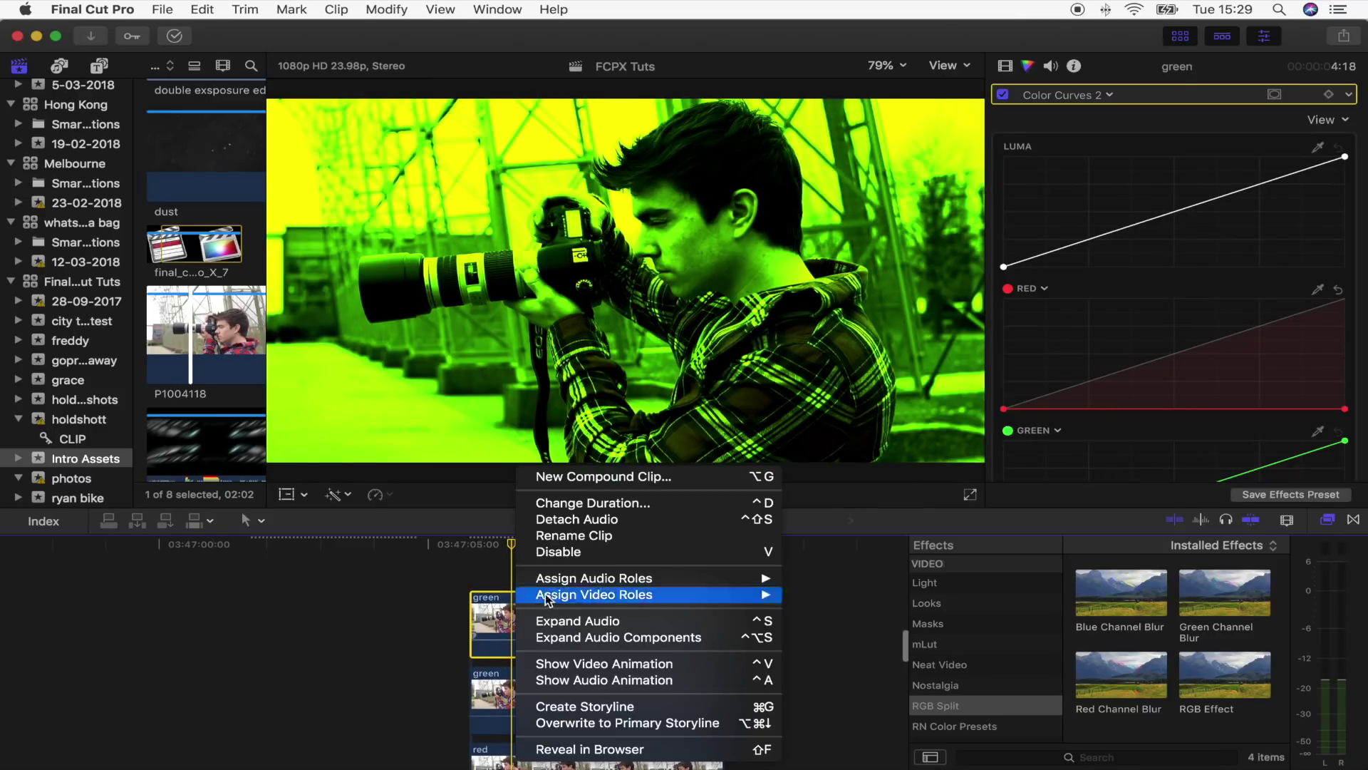
left_click(567, 536)
type("blue")
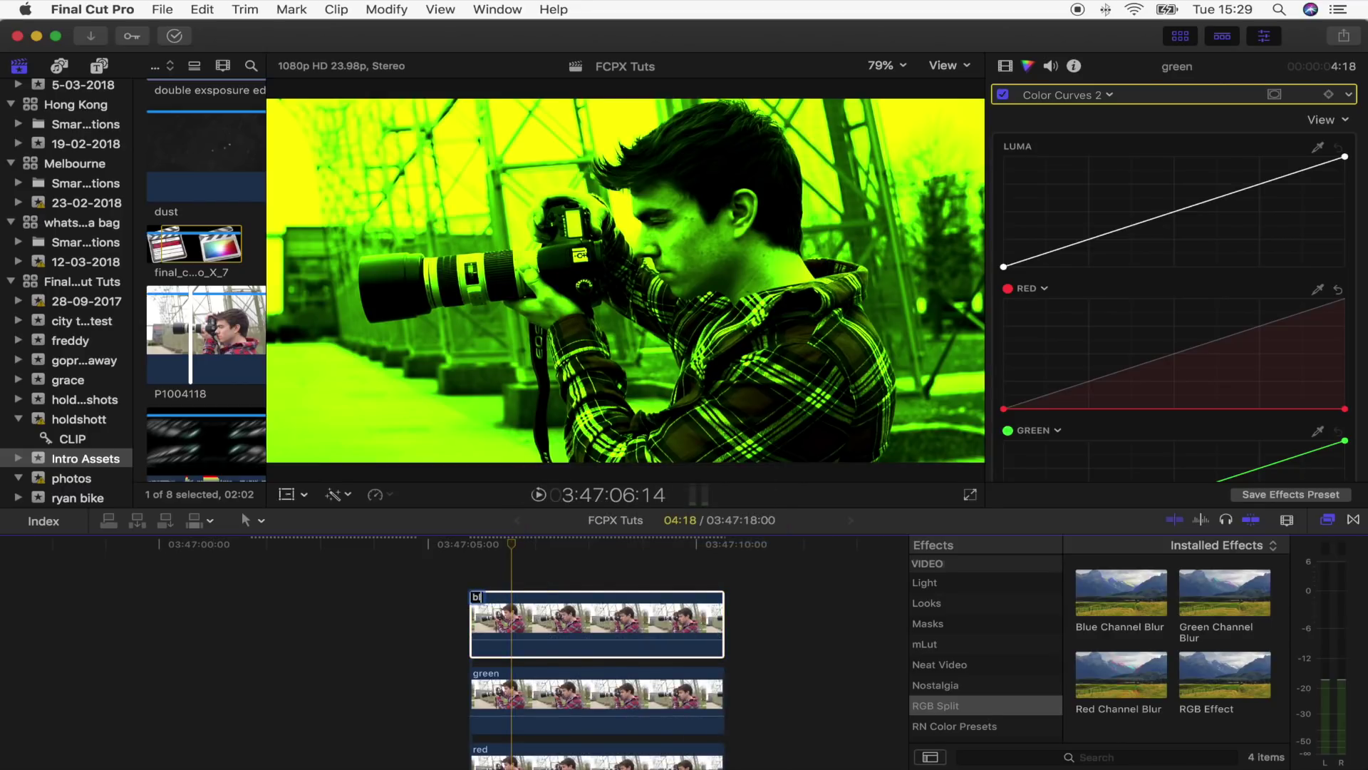
key("Return")
- Flatten the blue clip's Green curve and raise its Blue curve to full strength
scroll(1255, 179, "down", 4)
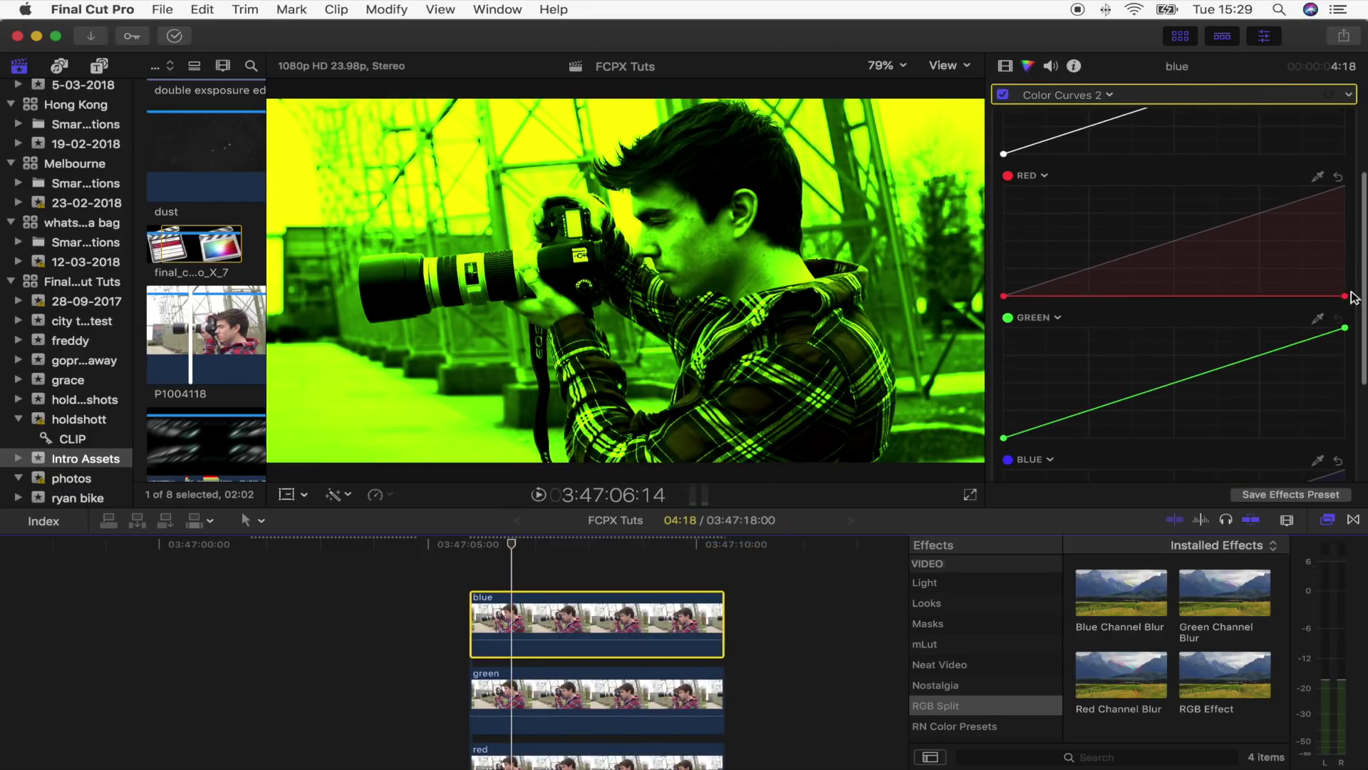
scroll(1346, 246, "down", 3)
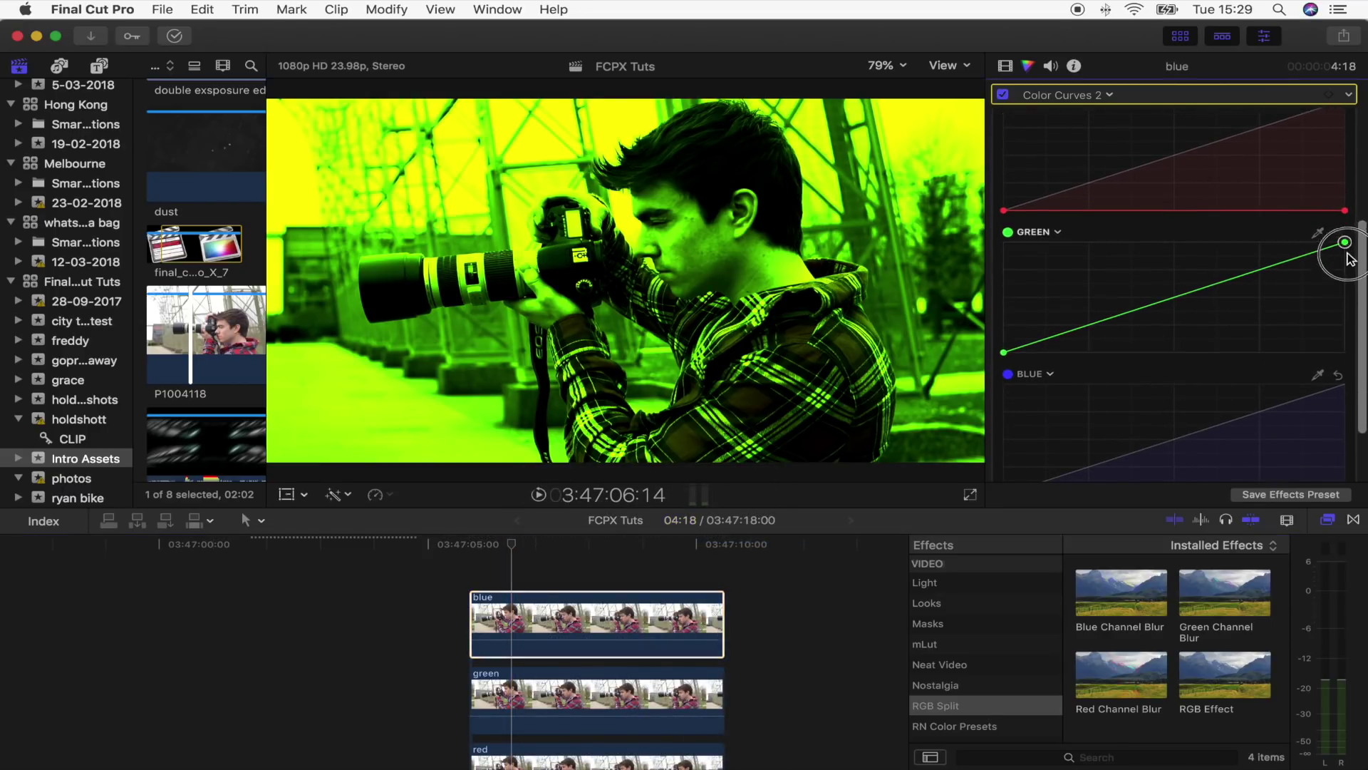
left_click_drag(1345, 243, 1344, 352)
scroll(1346, 352, "down", 2)
left_click(1347, 448)
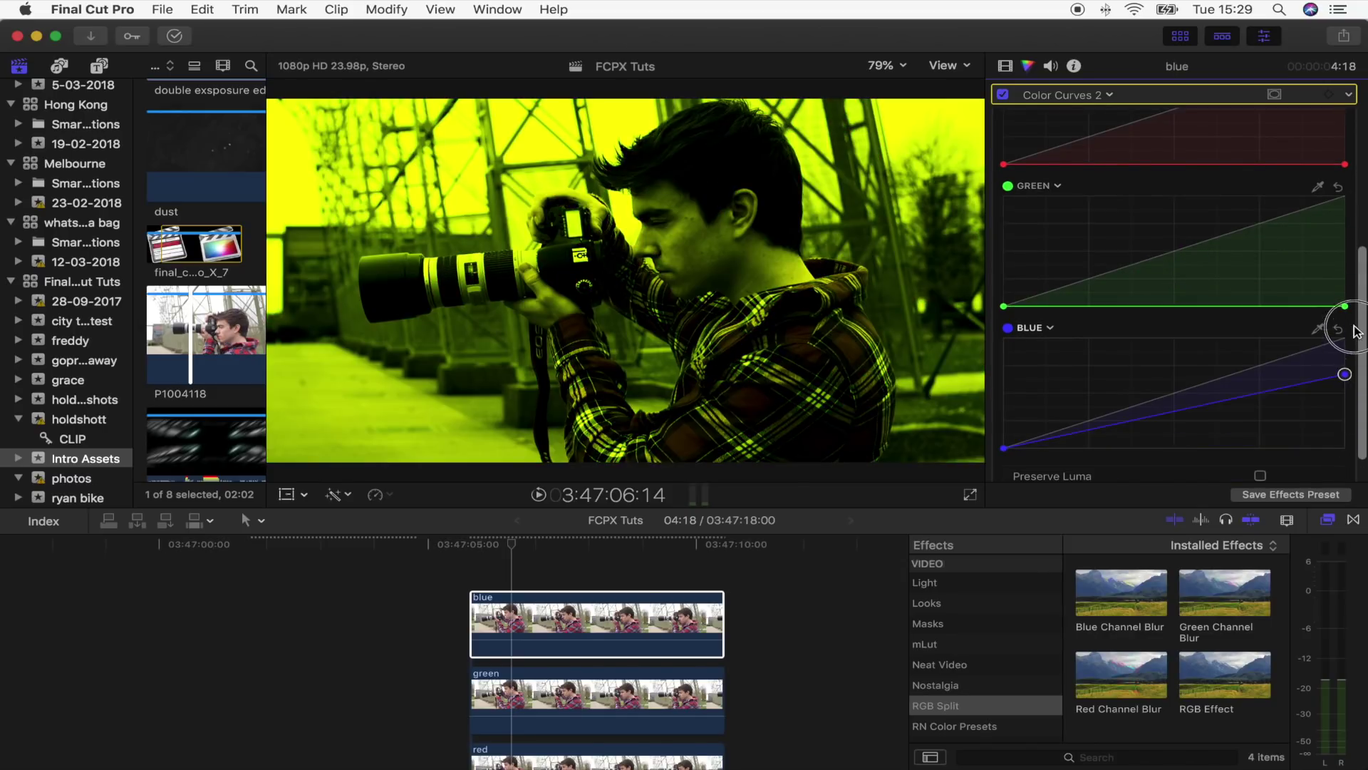
left_click_drag(1346, 447, 1345, 297)
scroll(548, 657, "down", 3)
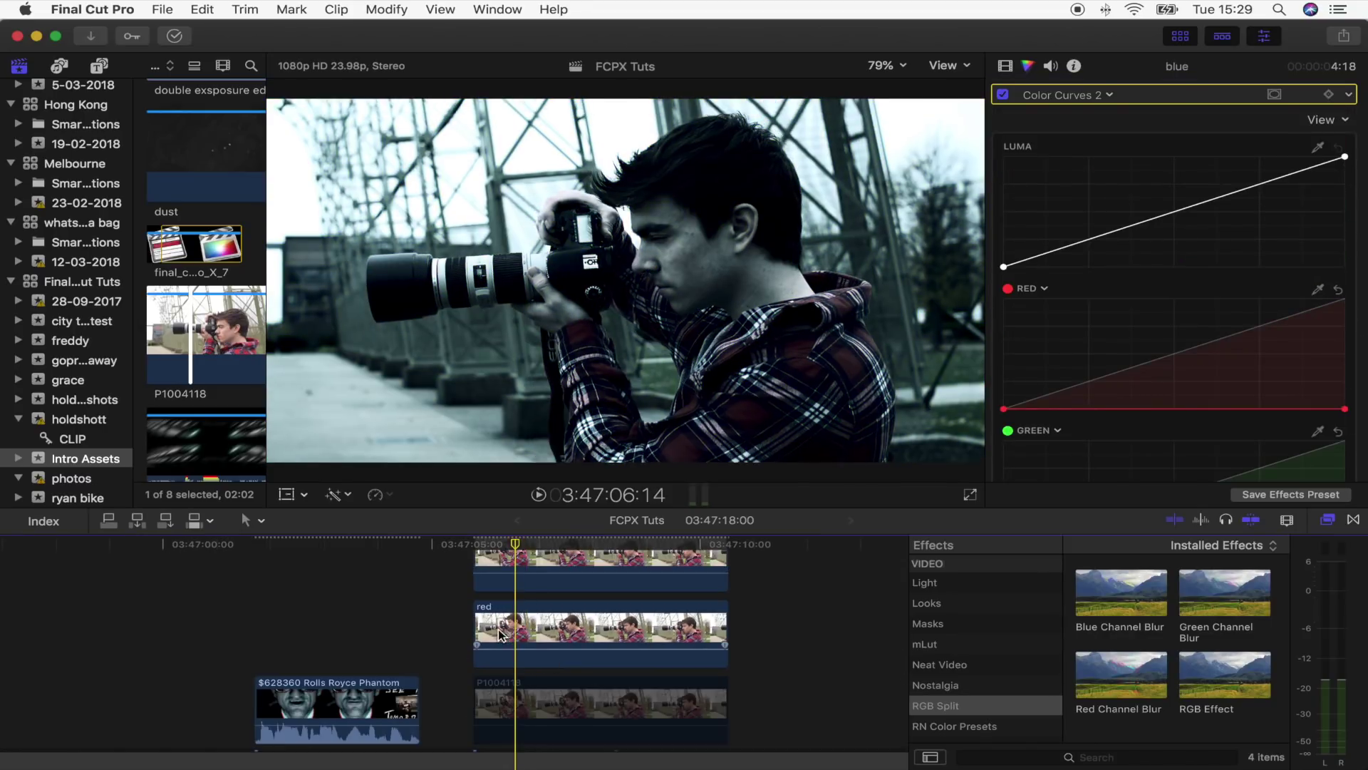
- Scale the red clip to about 104% using Transform Scale (All) in the Video inspector
scroll(561, 633, "up", 2)
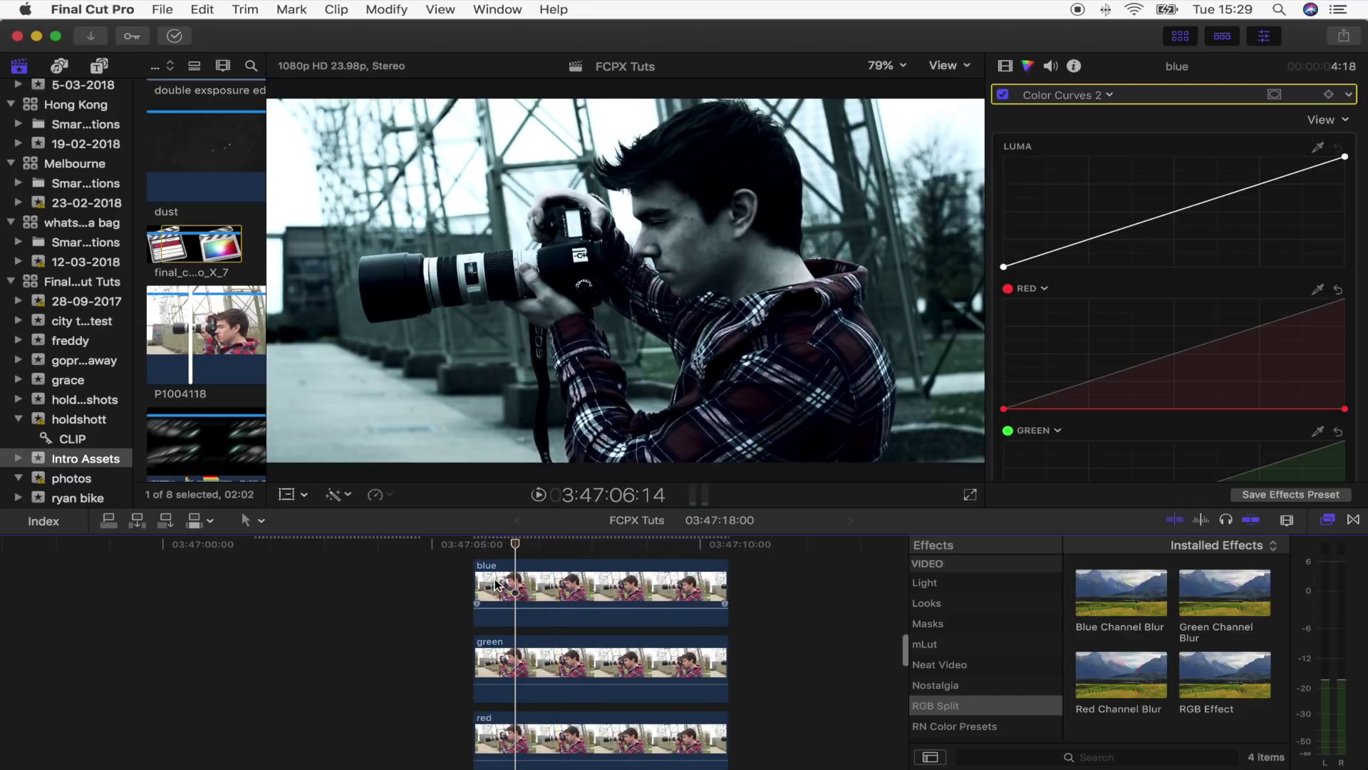
scroll(541, 612, "down", 2)
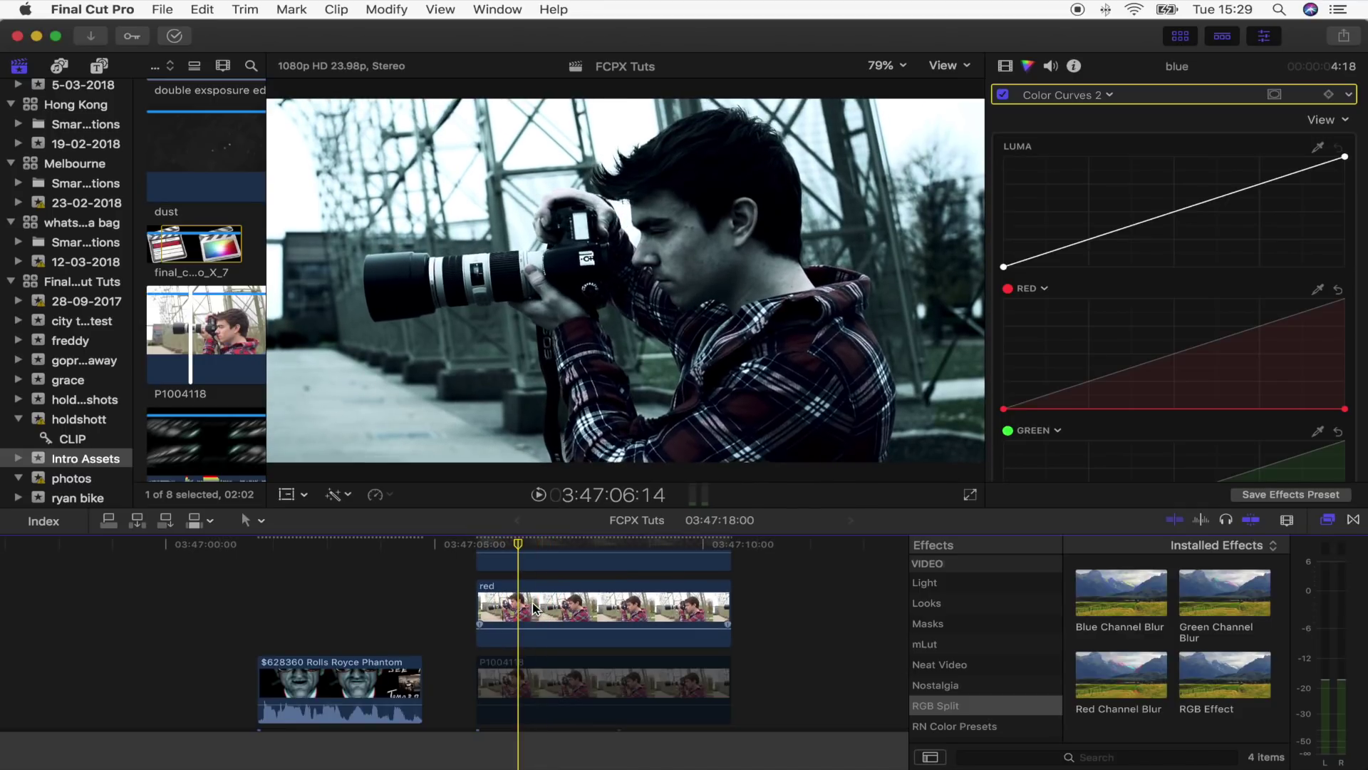
left_click(542, 610)
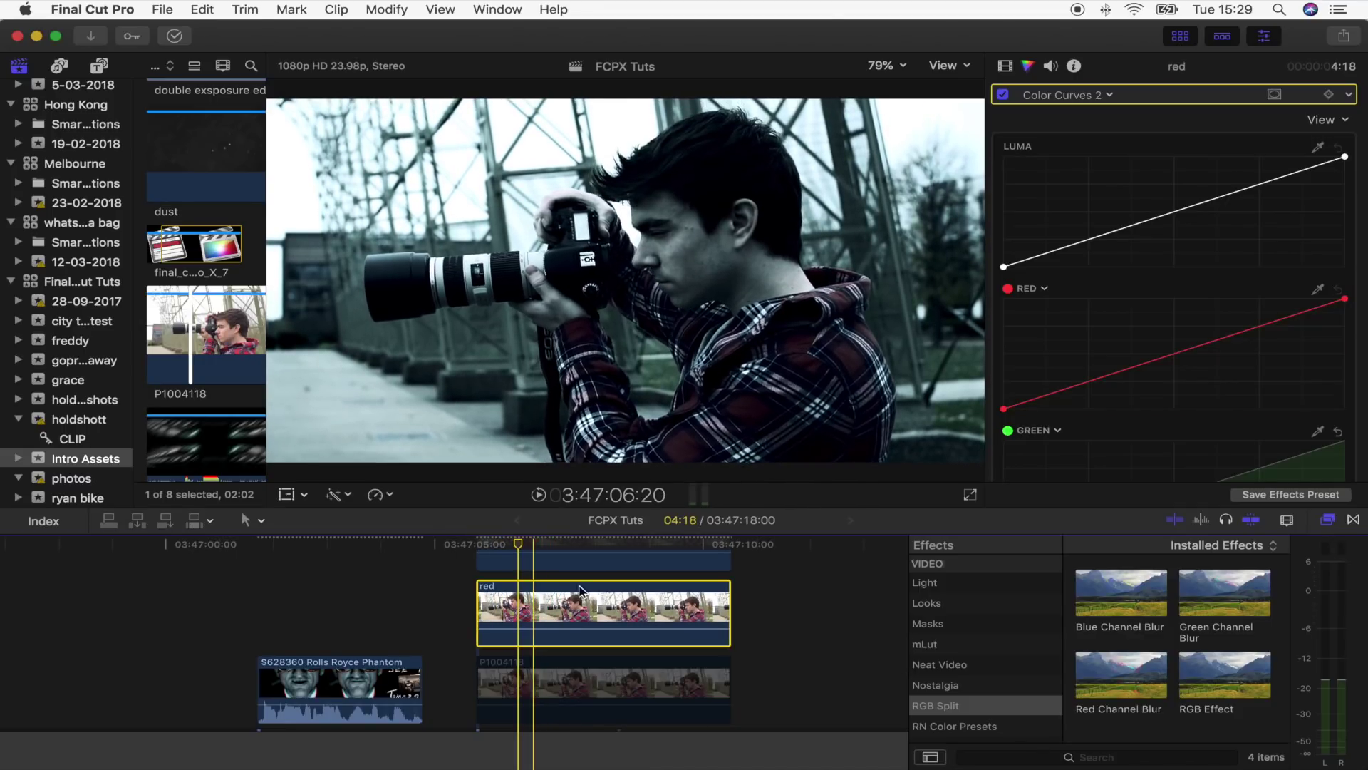
left_click(1005, 66)
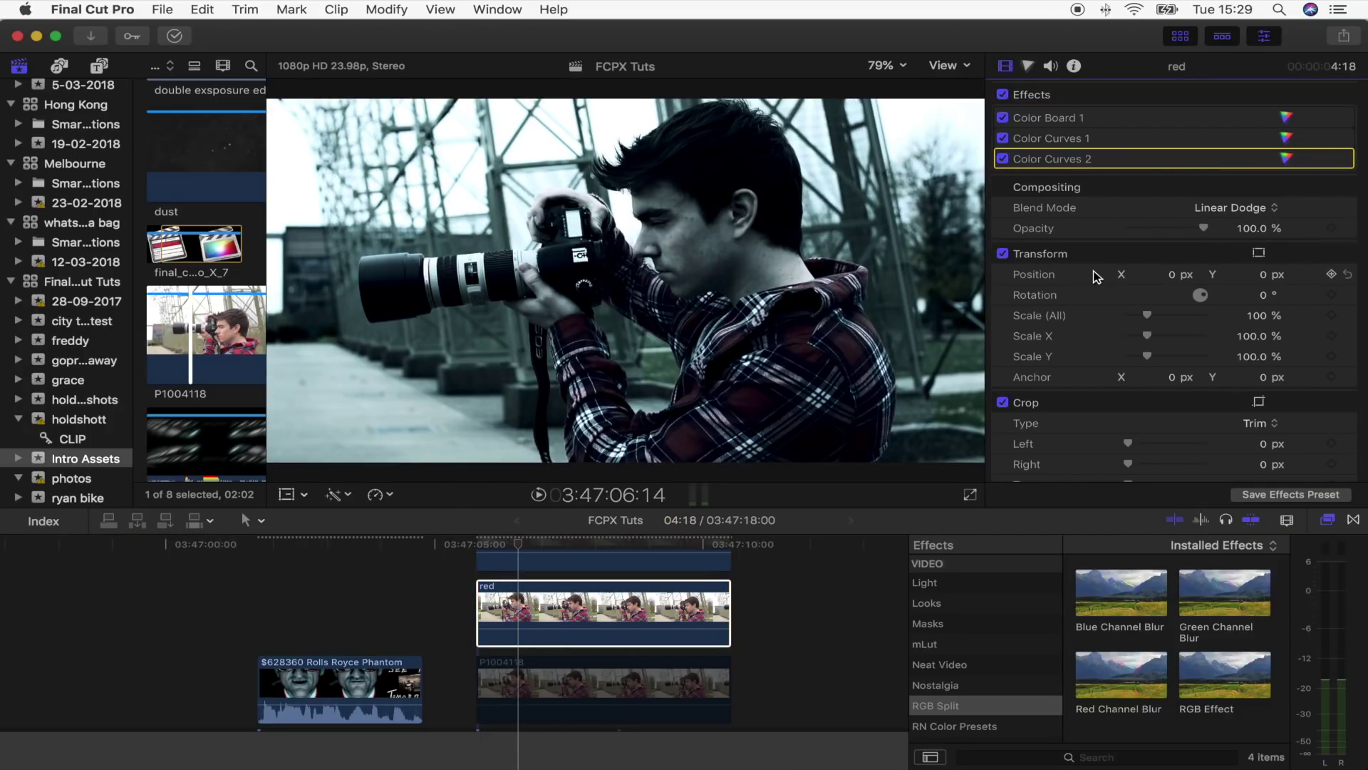
mouse_move(1148, 315)
left_click_drag(1149, 320, 1153, 320)
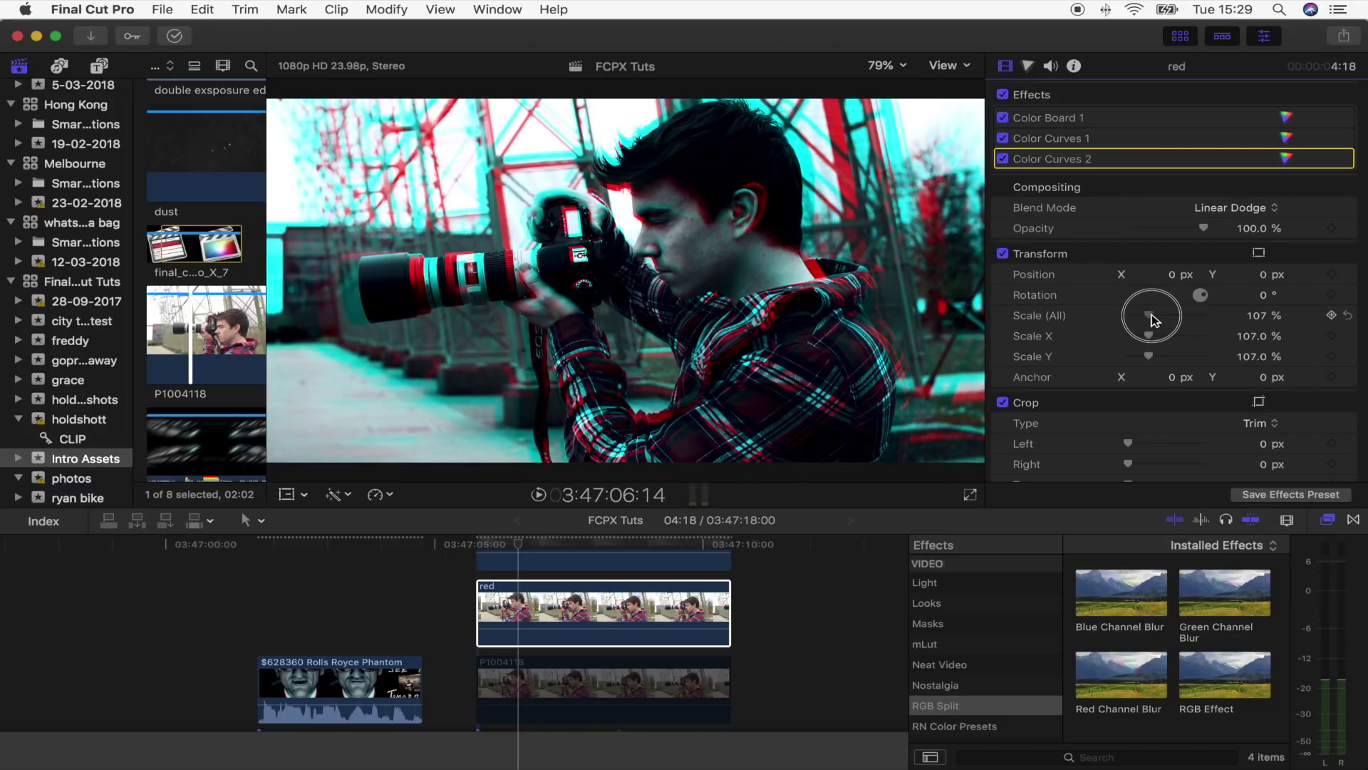
left_click_drag(1153, 320, 1147, 319)
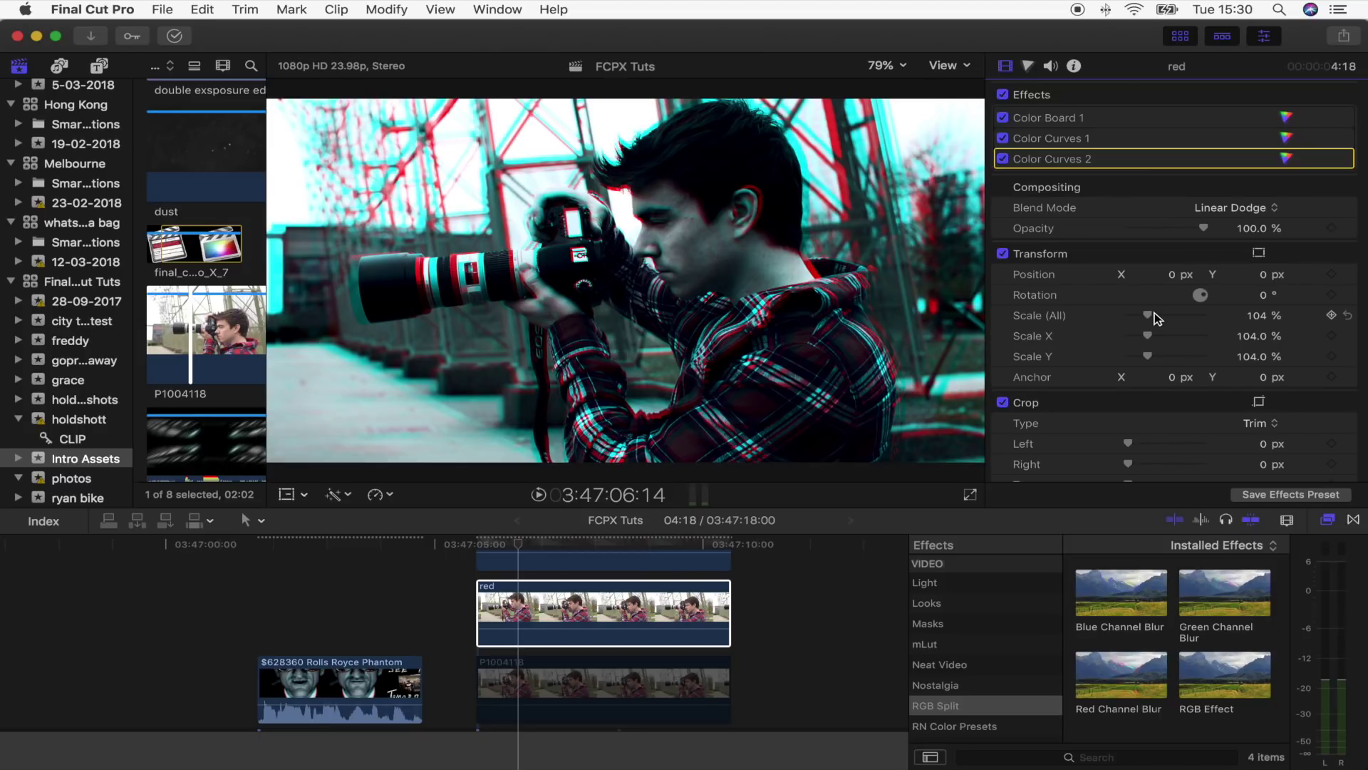
left_click(570, 598)
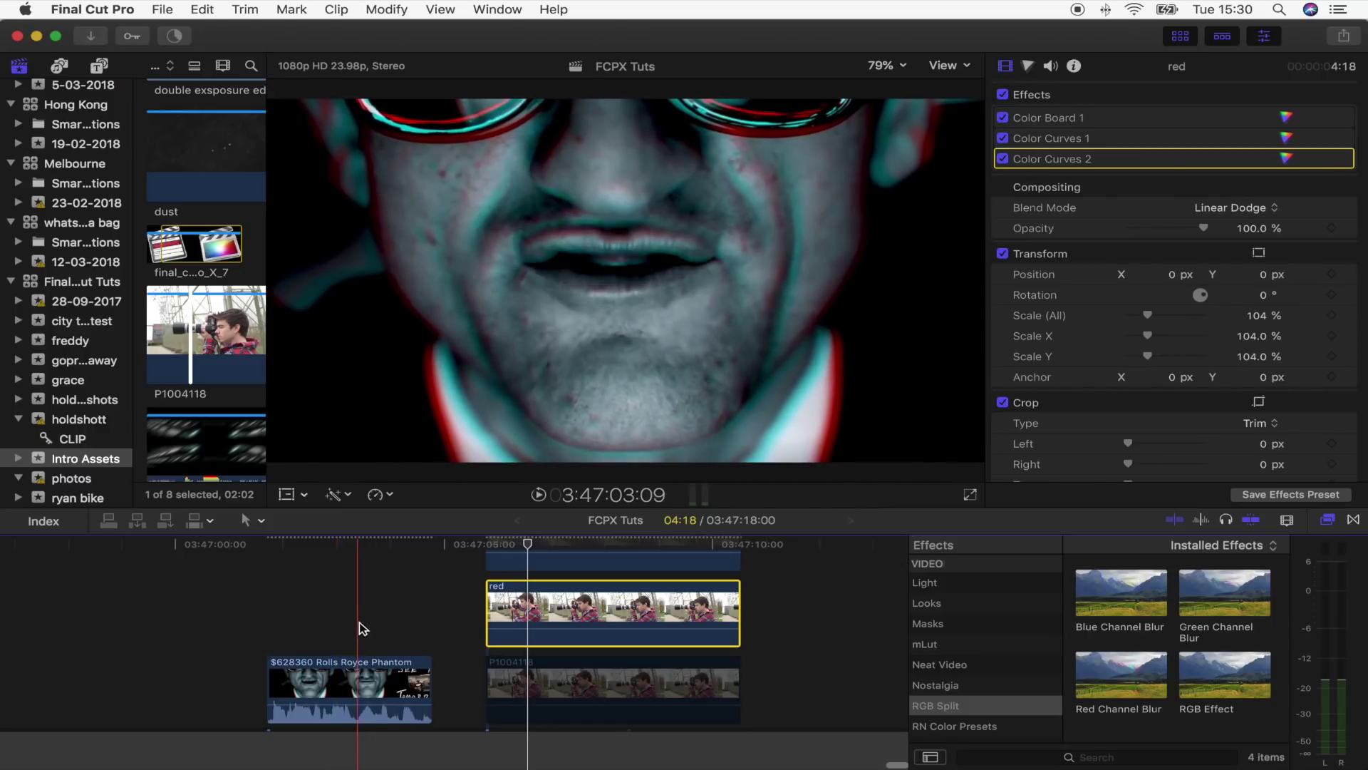
left_click(366, 544)
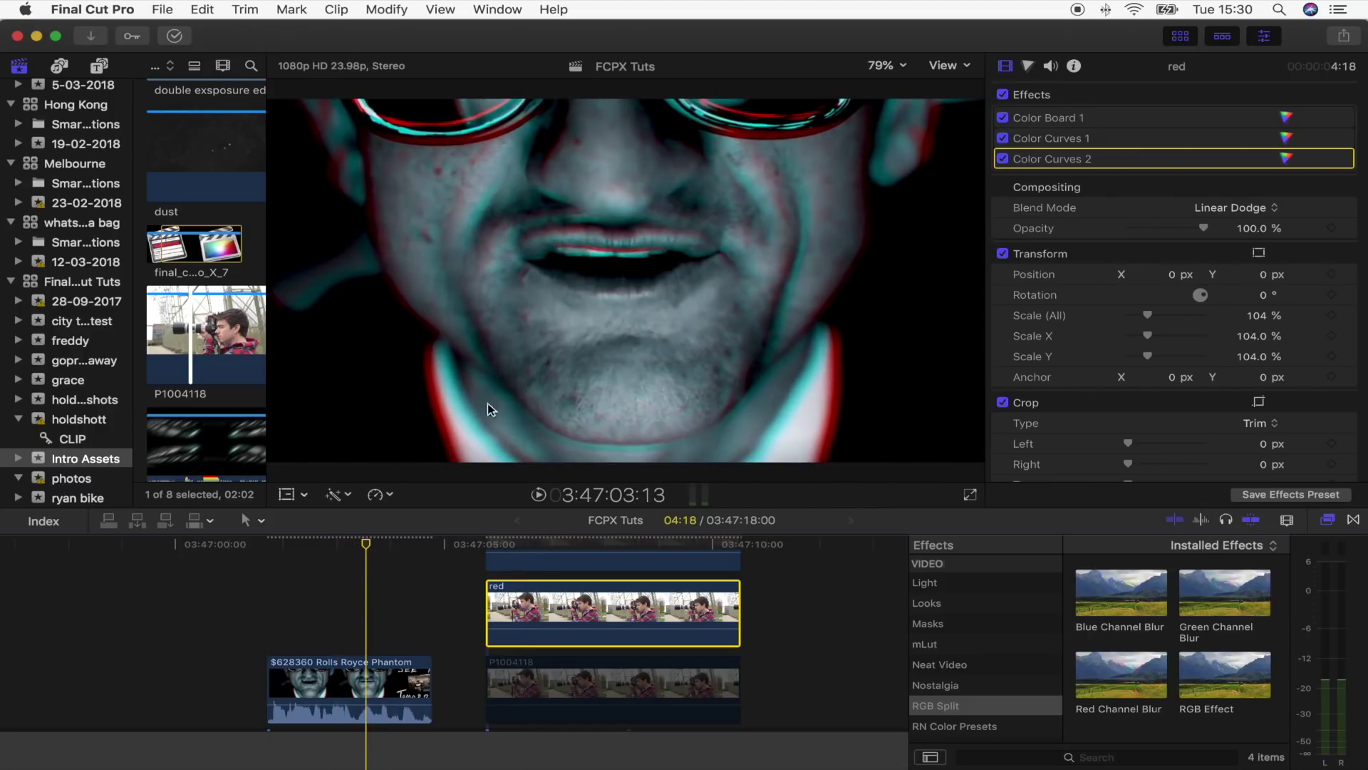
left_click(534, 544)
left_click(966, 495)
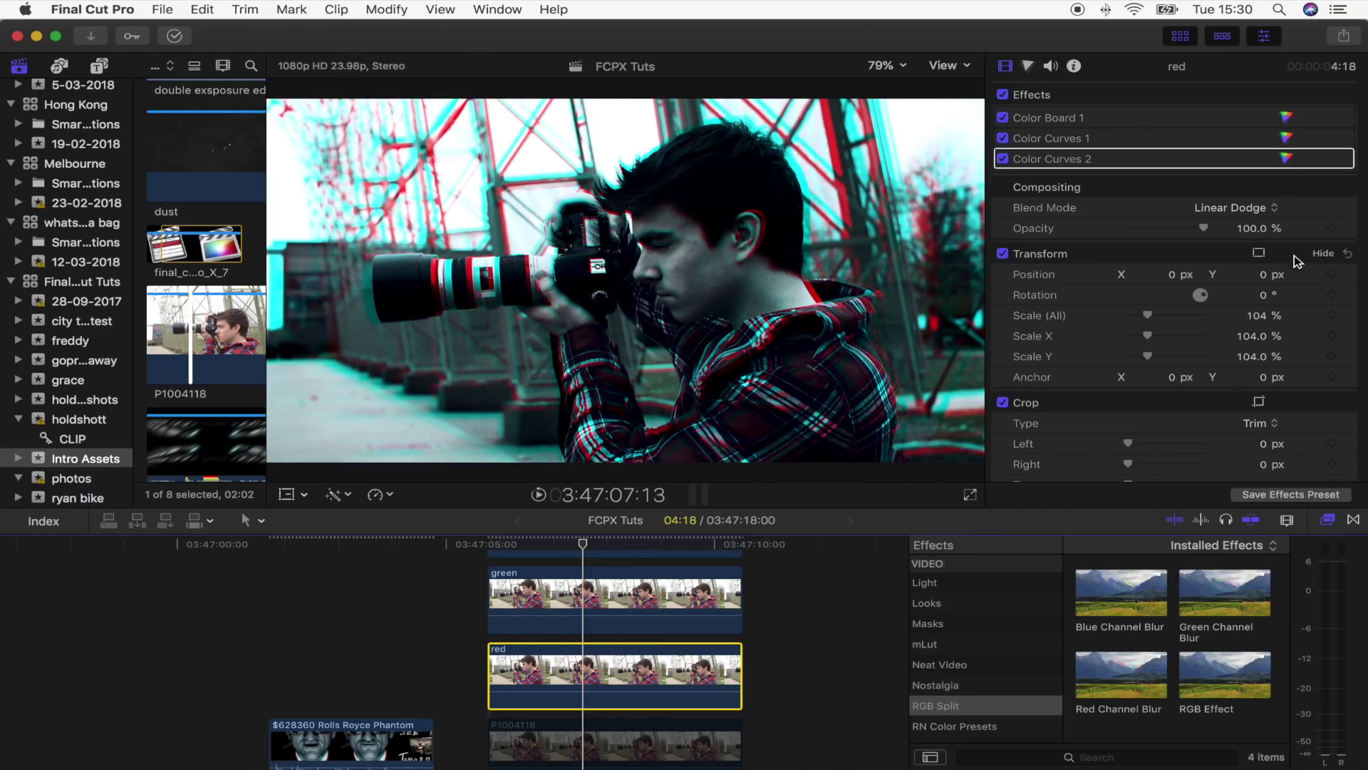
- Reset the red clip's scale to 100% and enlarge the blue clip to about 107%
left_click(1348, 274)
scroll(562, 591, "up", 2)
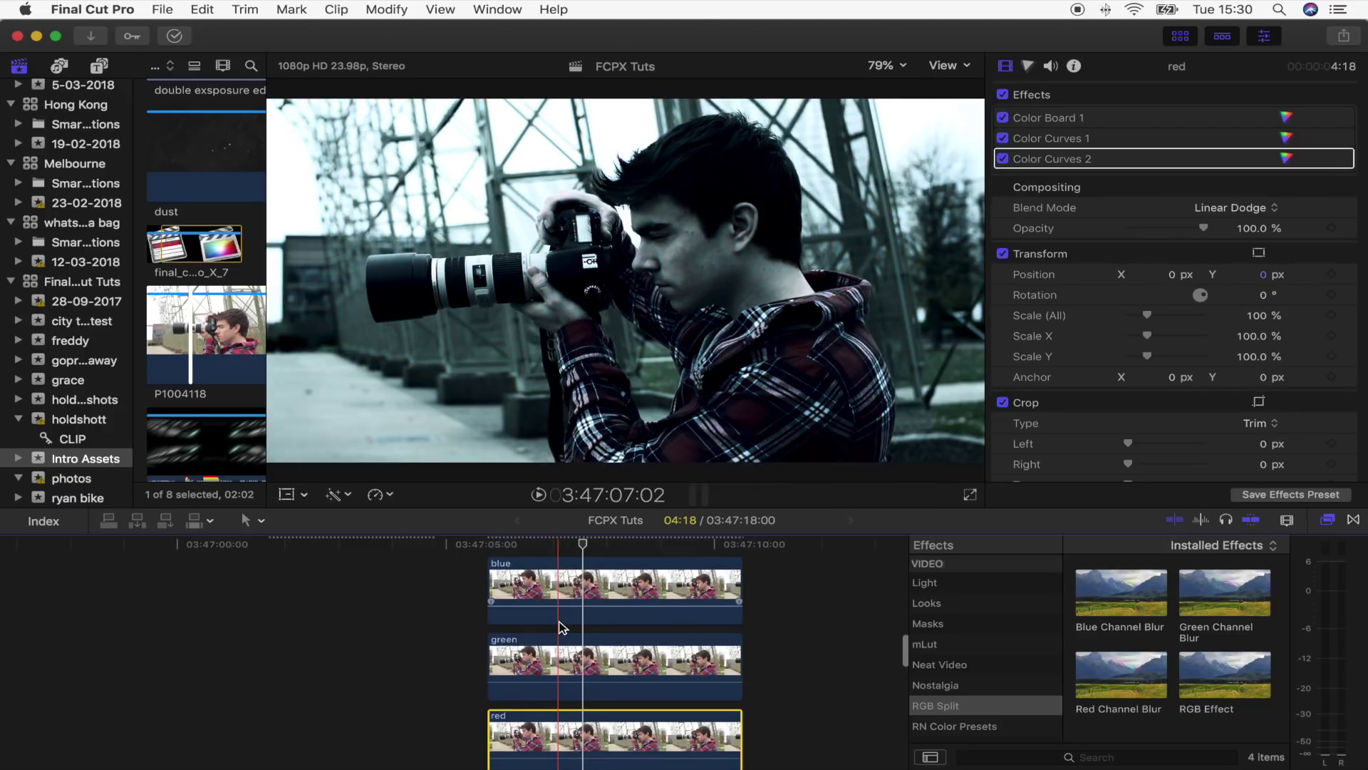
left_click(568, 592)
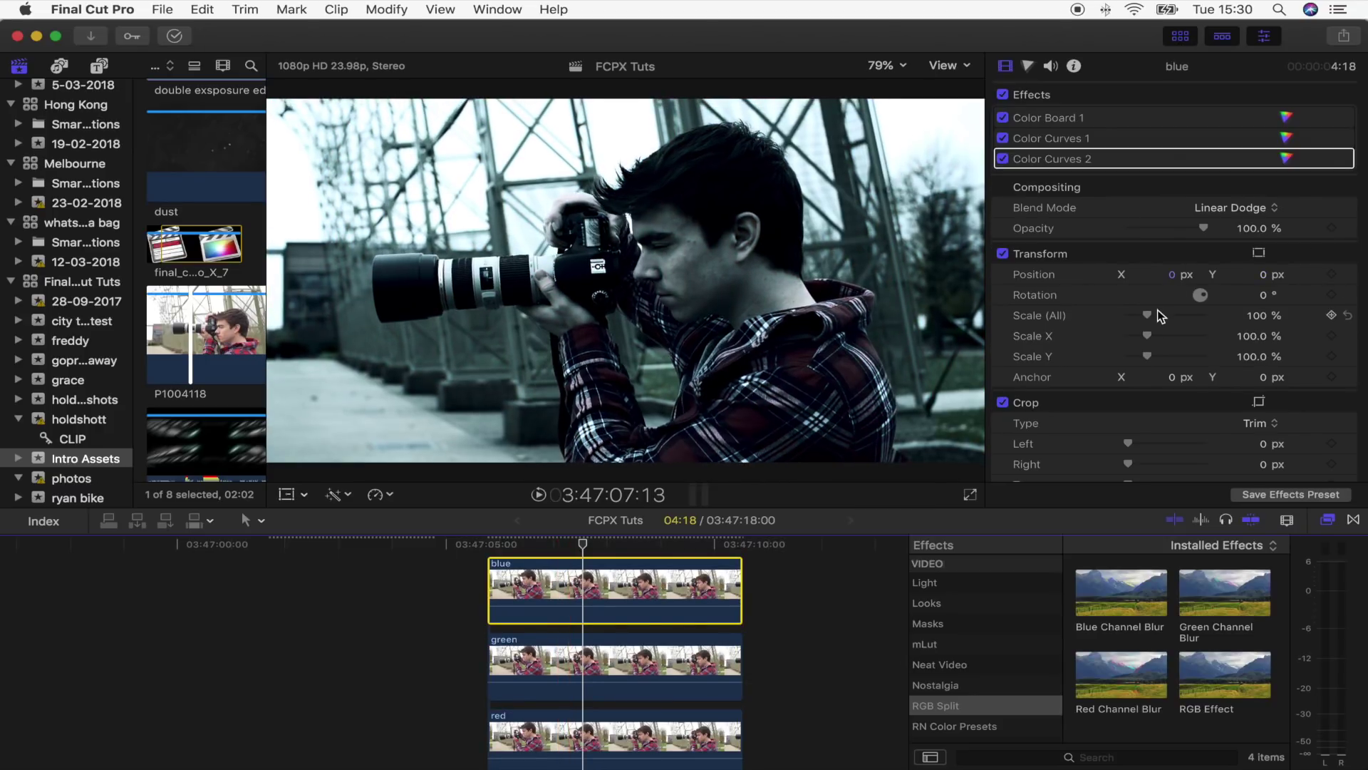
left_click_drag(1151, 315, 1207, 297)
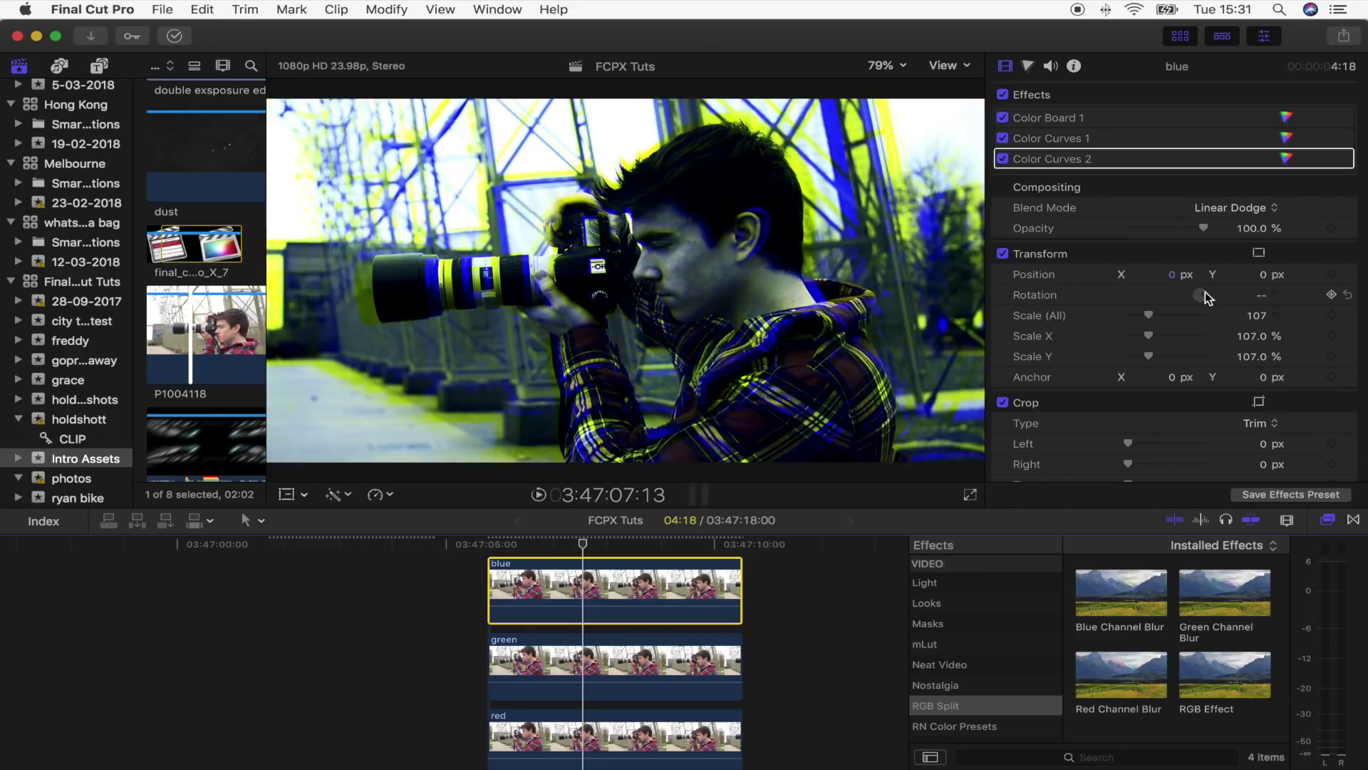
- Reselect the red clip, then marquee-select all three stacked colour layers
scroll(320, 632, "right", 5)
left_click(320, 632)
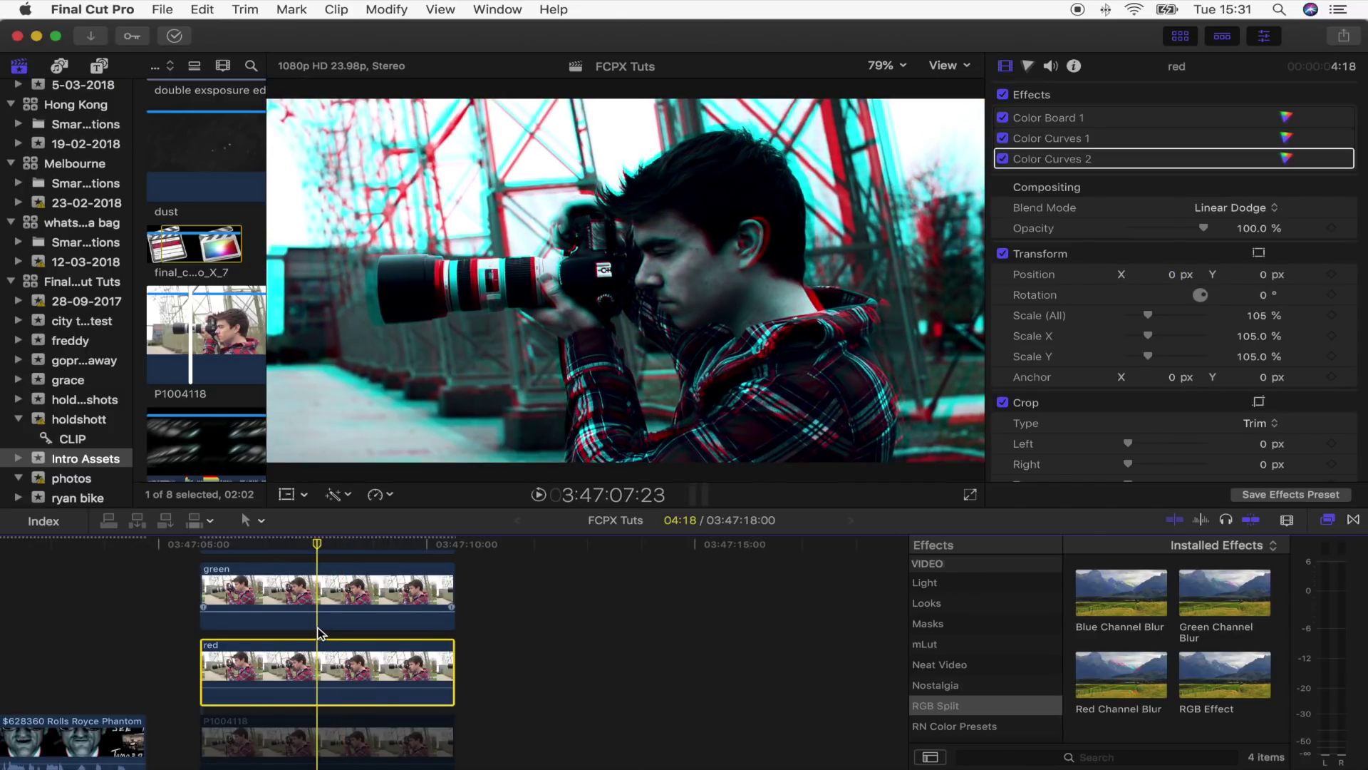
scroll(320, 632, "up", 2)
left_click_drag(510, 711, 270, 566)
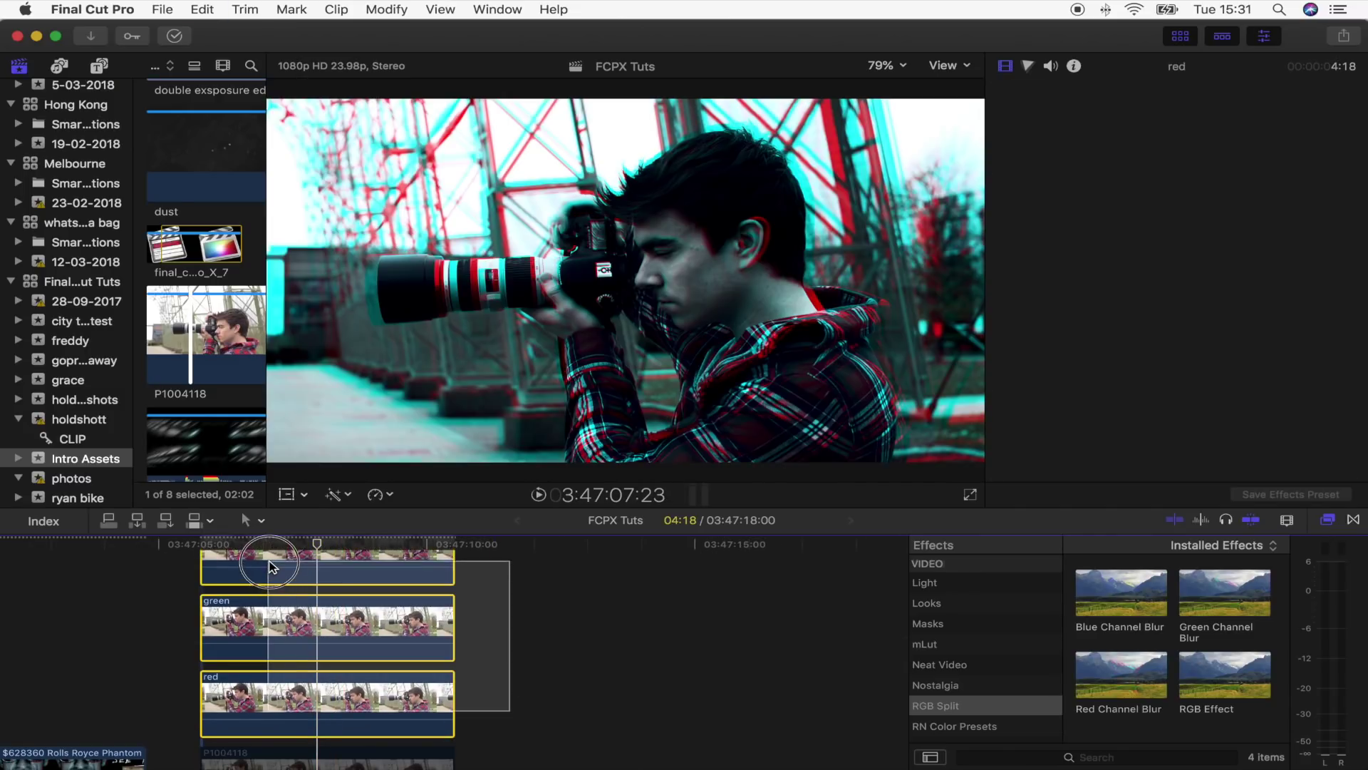
- Turn the selected red, green and blue clips into a new compound clip
right_click(305, 578)
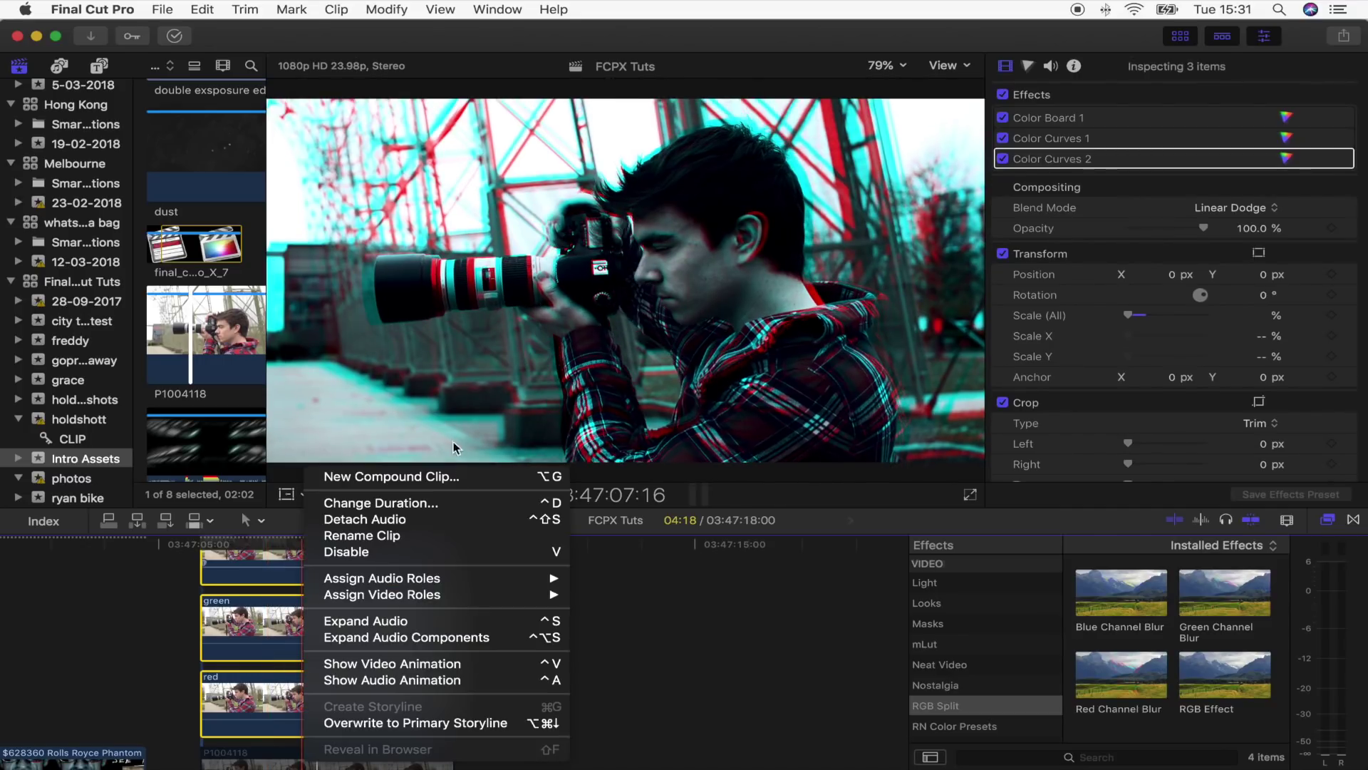
left_click(407, 476)
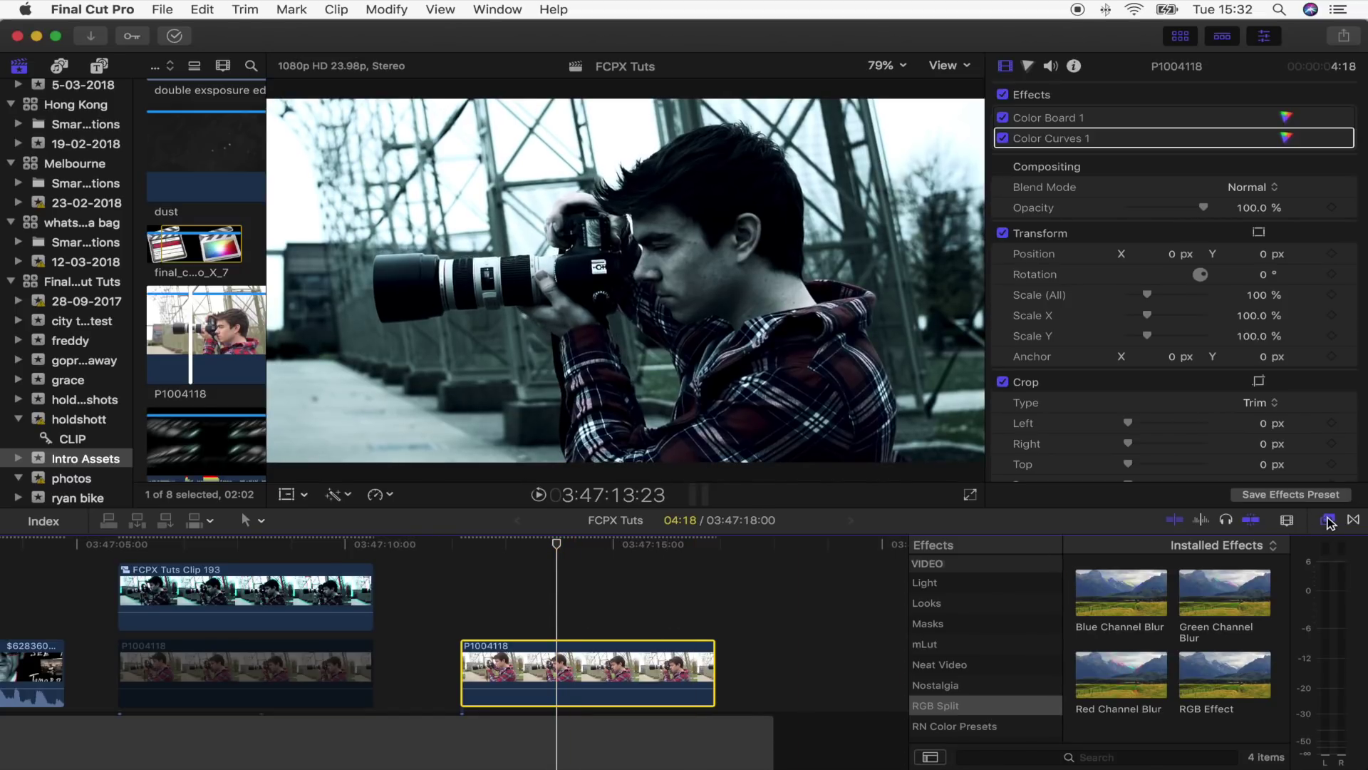
- Add RGB Effect to P1004118, nudging red channel X position and enlarging red scale for red-cyan fringing
left_click_drag(1209, 682, 571, 661)
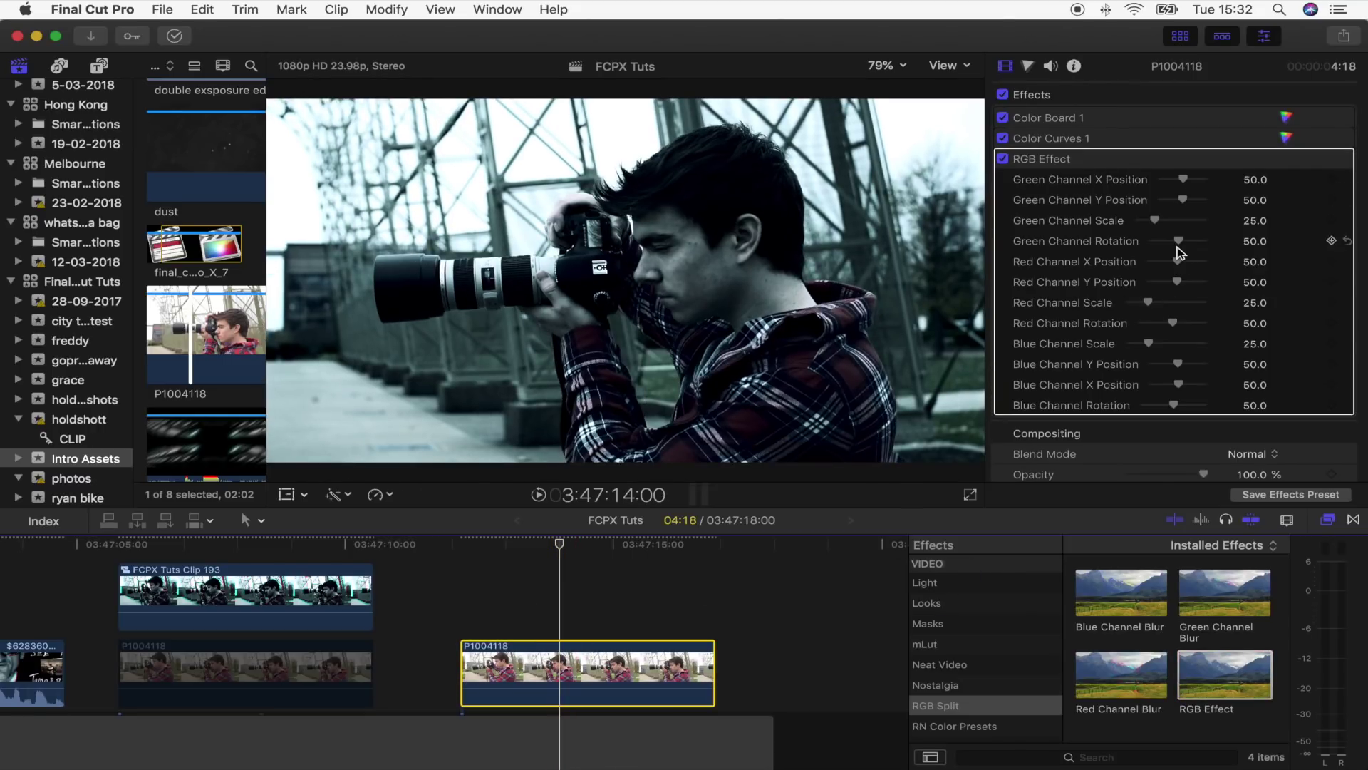
left_click_drag(1177, 262, 1179, 268)
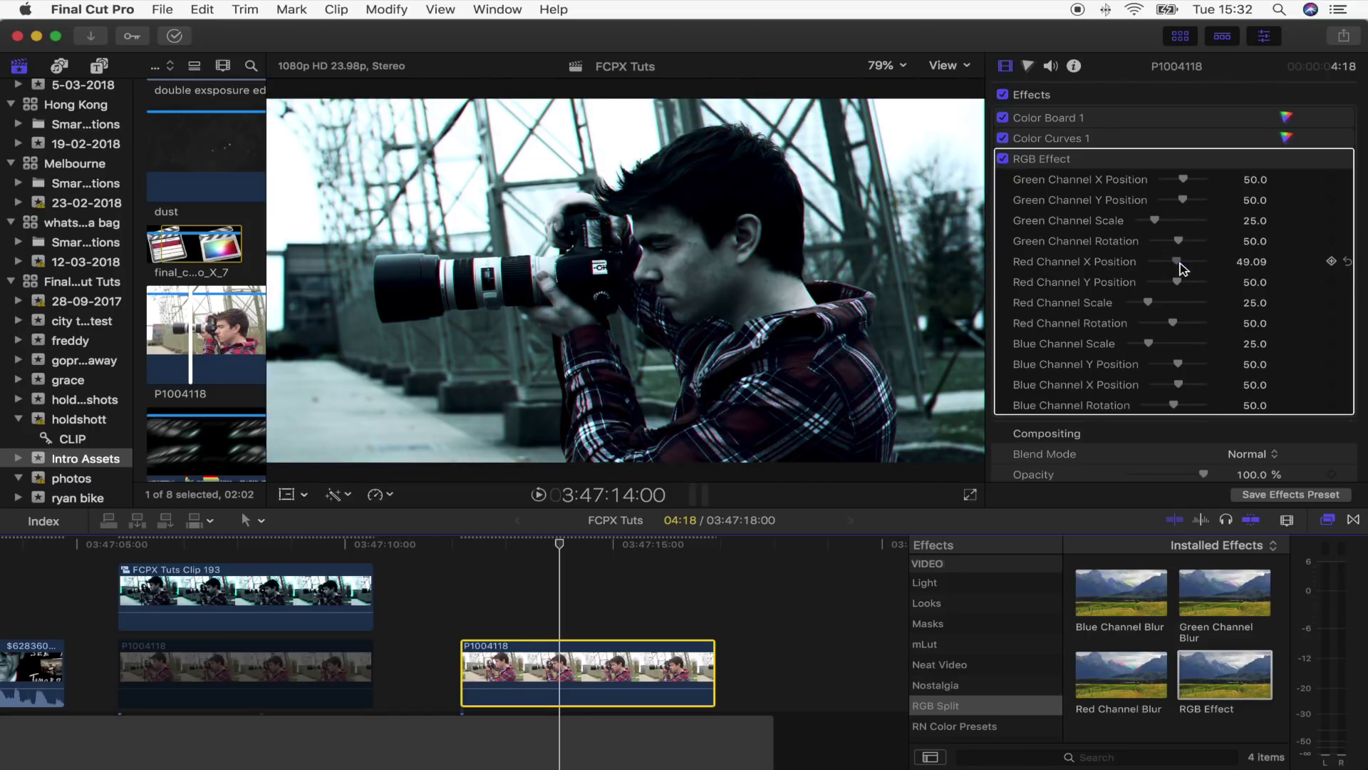
left_click_drag(1147, 302, 1152, 307)
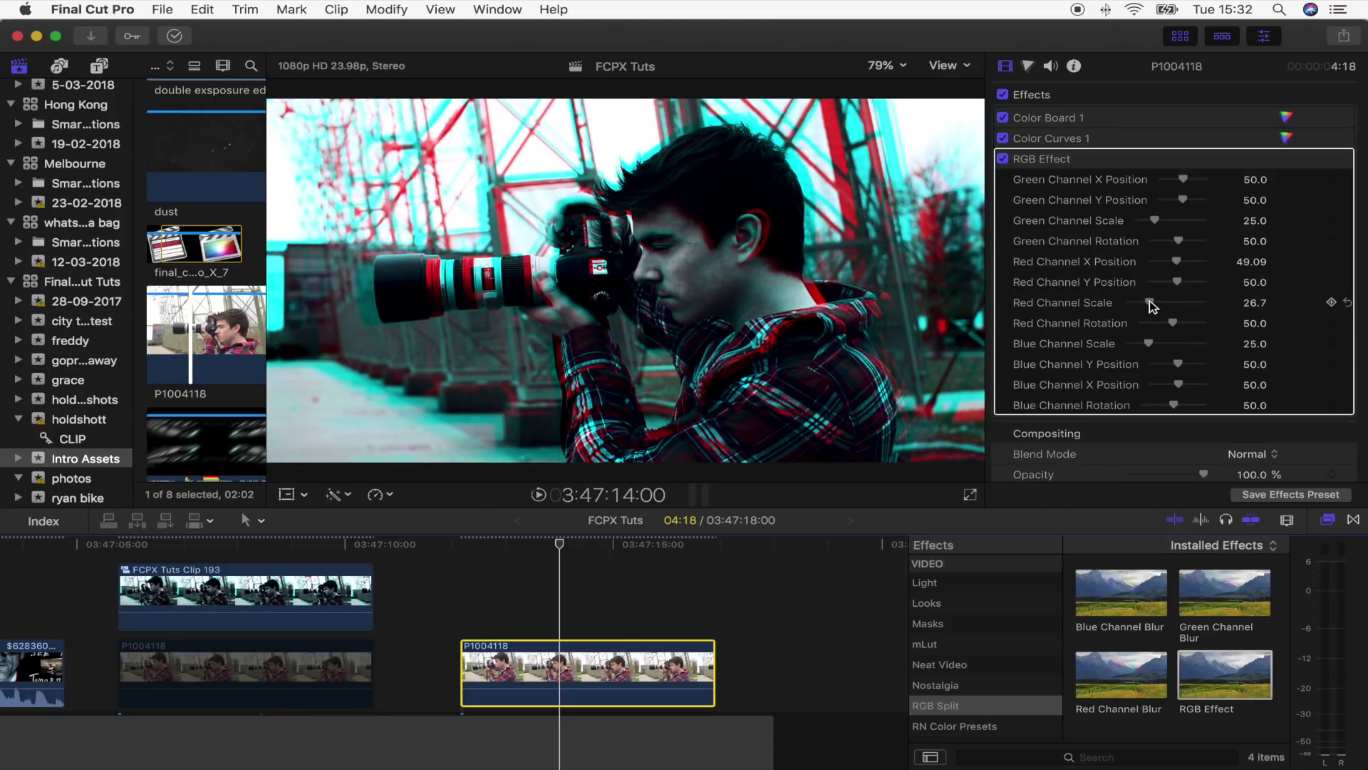